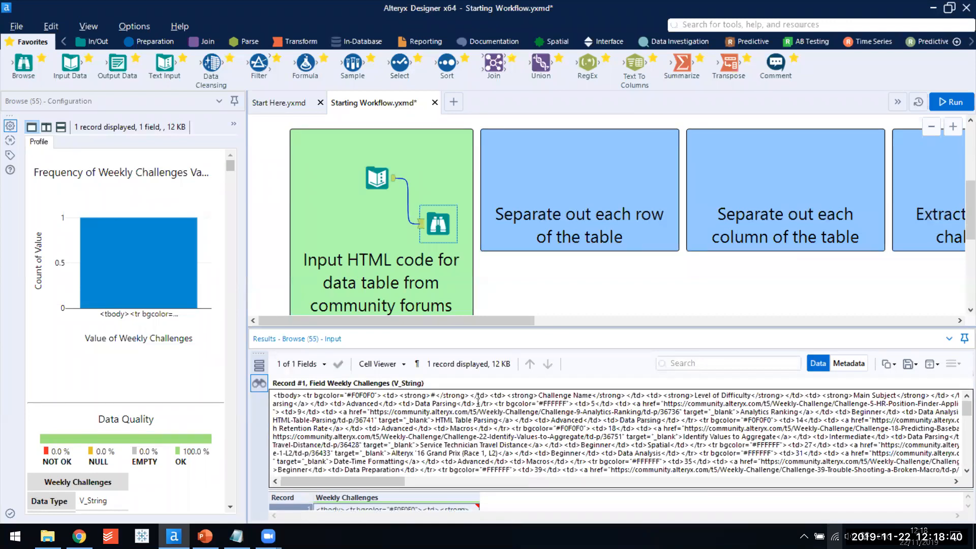
# - Highlight the first opening tr tag in the HTML code and check the regex patterns in the Cheat Sheet
pyautogui.moveTo(301, 394); pyautogui.dragTo(381, 394)
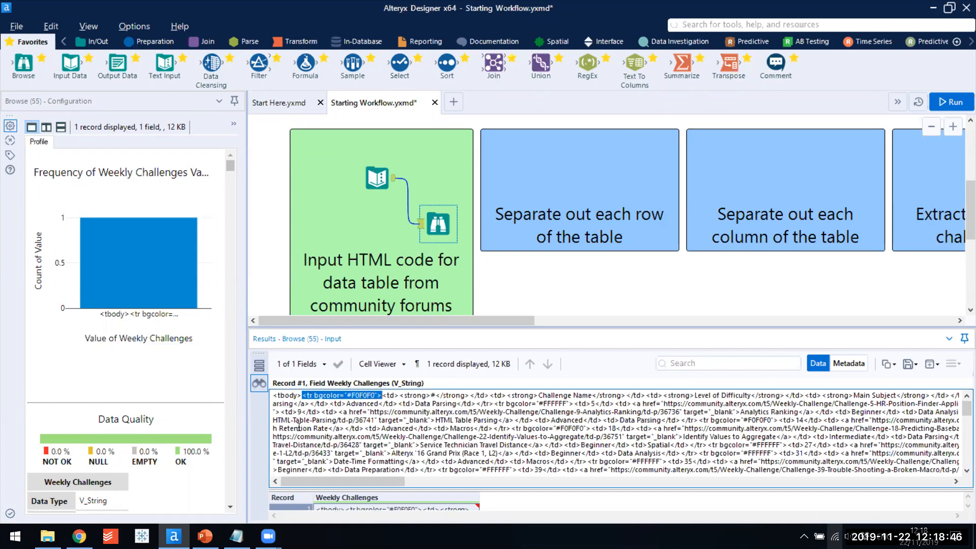
pyautogui.click(237, 536)
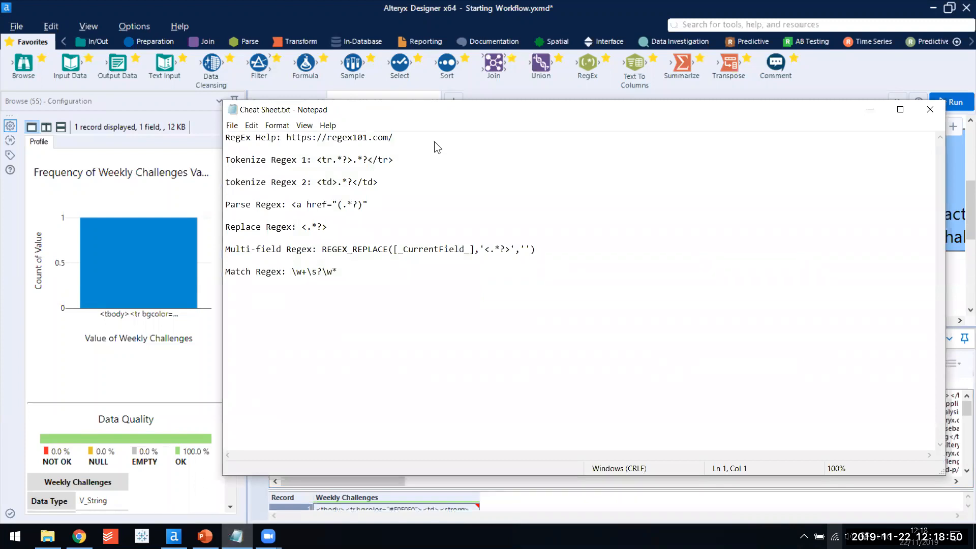
pyautogui.click(875, 106)
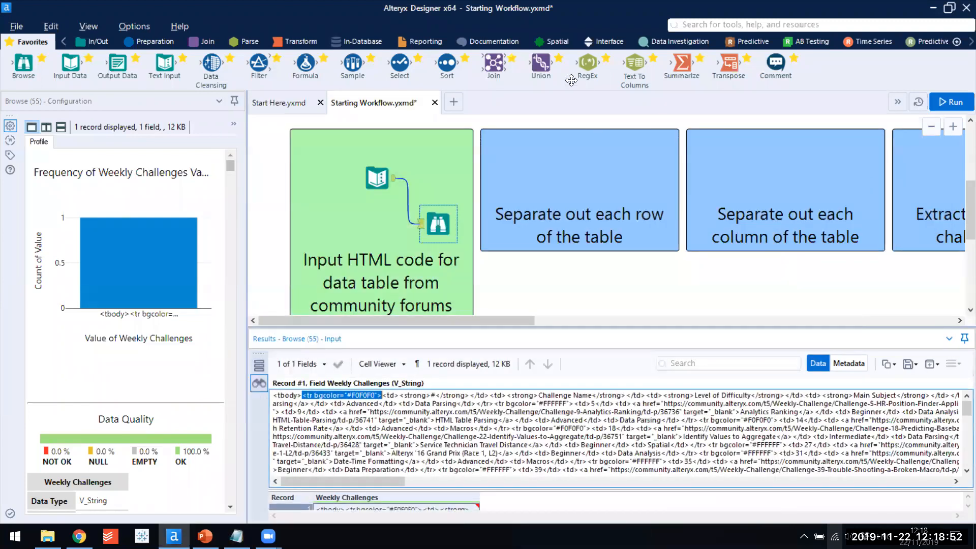
# - Add a RegEx tool fed by the text input to the row-separation container, with Weekly Challenges as the column to parse
pyautogui.moveTo(584, 70); pyautogui.dragTo(557, 179)
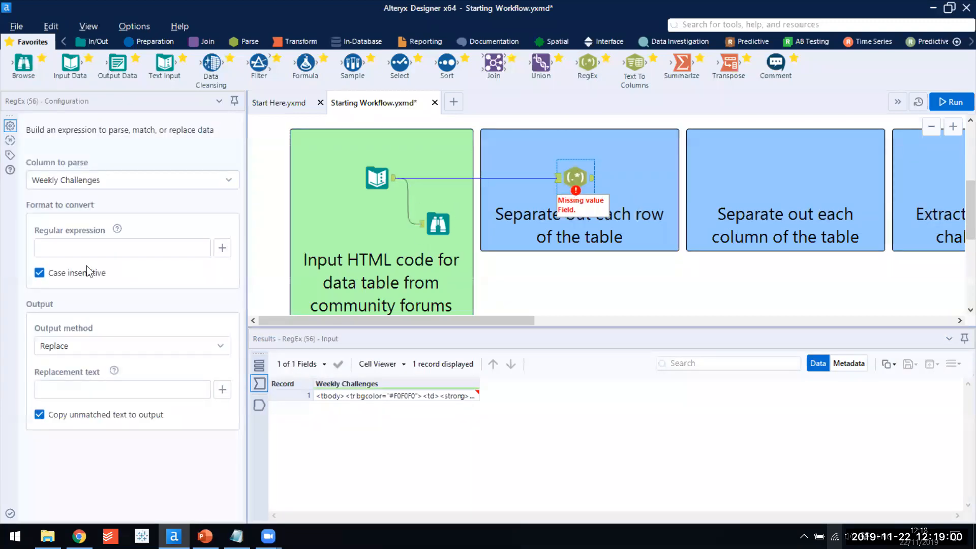
pyautogui.moveTo(247, 203); pyautogui.dragTo(313, 211)
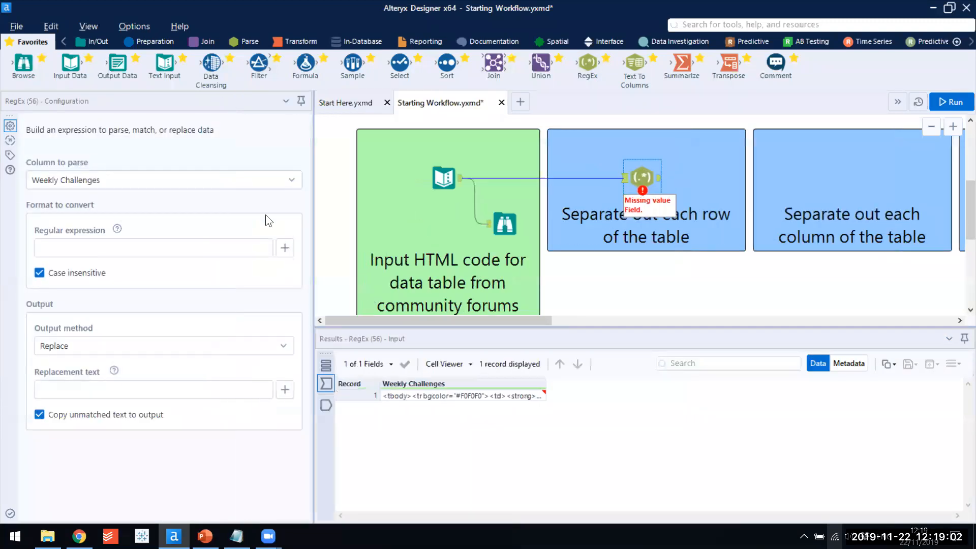
pyautogui.click(151, 191)
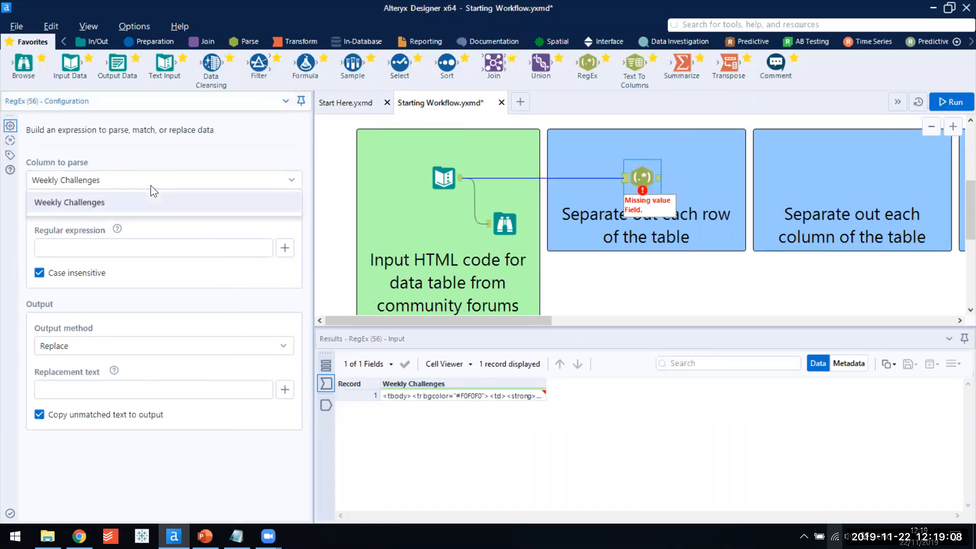
pyautogui.click(151, 185)
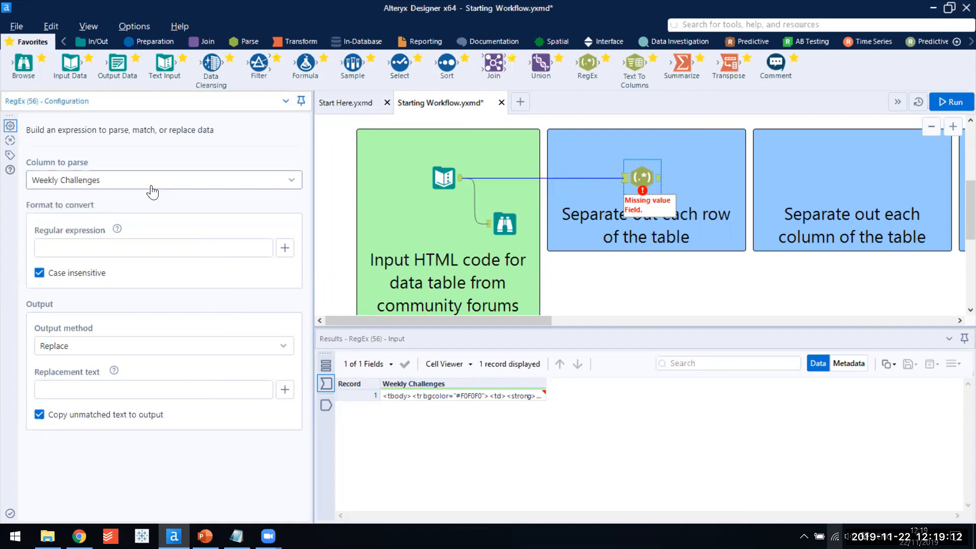
# - Copy the Tokenize Regex 1 pattern <tr.*?>.*?</tr> from the Cheat Sheet into the RegEx tool's regular expression
pyautogui.click(149, 247)
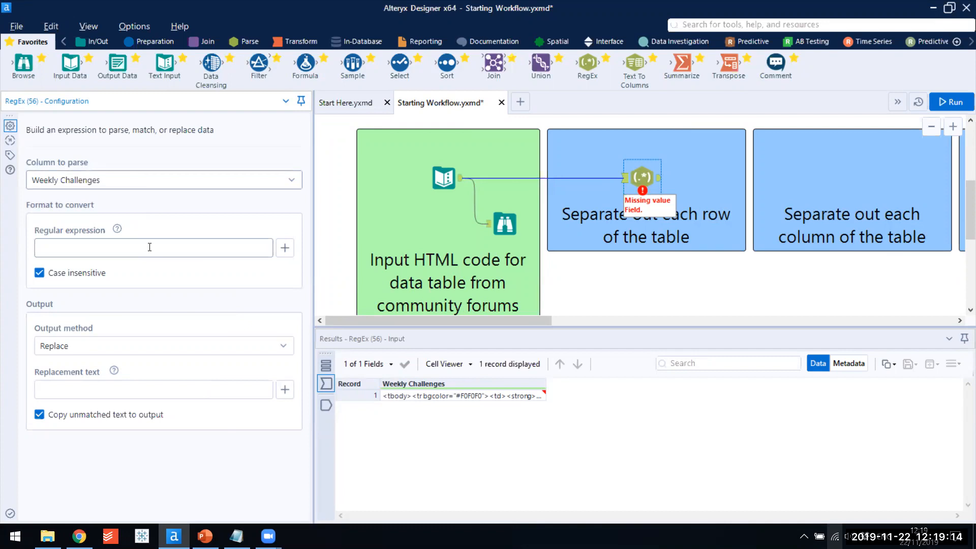
pyautogui.click(238, 536)
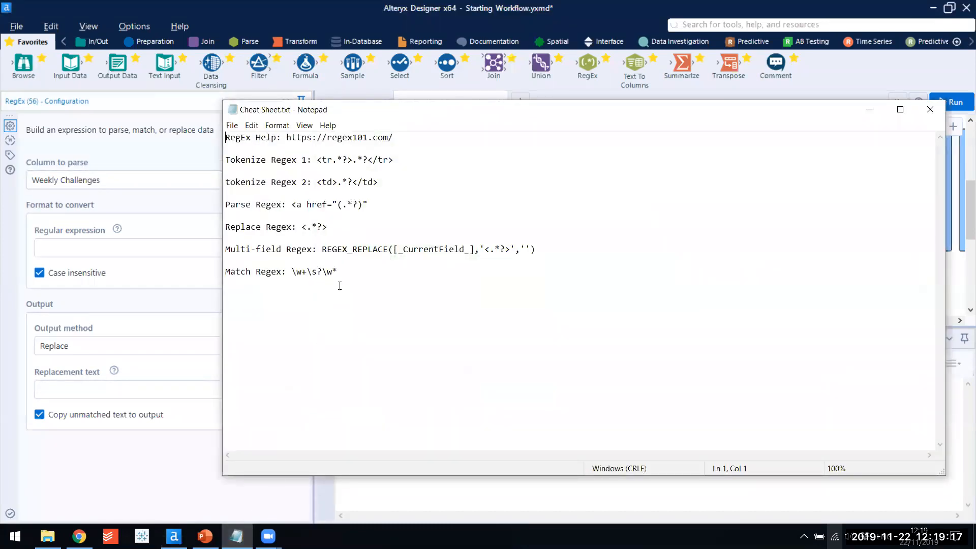
pyautogui.click(317, 159)
pyautogui.hotkey('shift', 'Up')
pyautogui.keyDown('shift'); pyautogui.click(399, 160); pyautogui.keyUp('shift')
pyautogui.hotkey('ctrl', 'c')
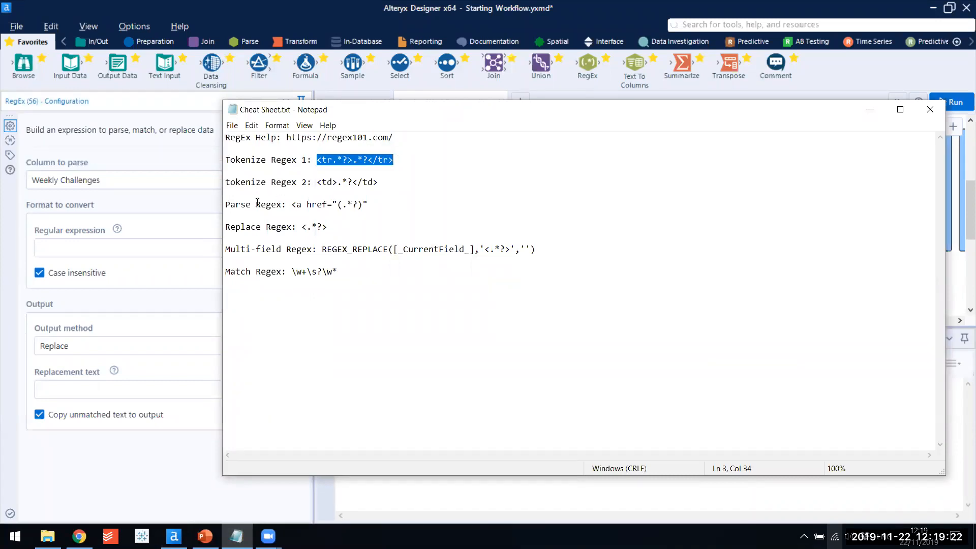
pyautogui.click(174, 241)
pyautogui.hotkey('ctrl', 'v')
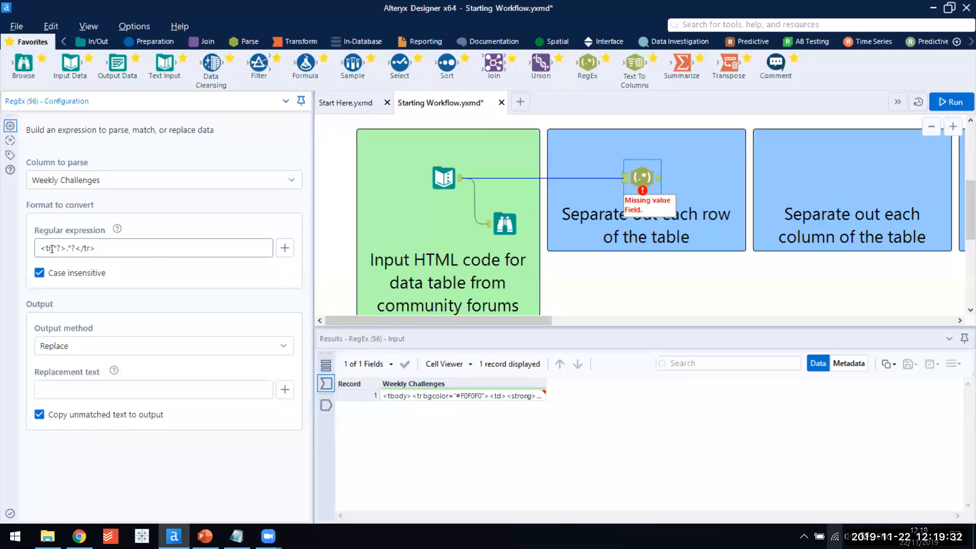
# - Examine the wildcard parts of the row-matching regular expression
pyautogui.moveTo(52, 248); pyautogui.dragTo(61, 249)
pyautogui.click(63, 249)
pyautogui.write('.*')
pyautogui.press('Right')
pyautogui.press('Right')
pyautogui.press('Right')
pyautogui.press('Right')
pyautogui.press('Right')
pyautogui.press('Right')
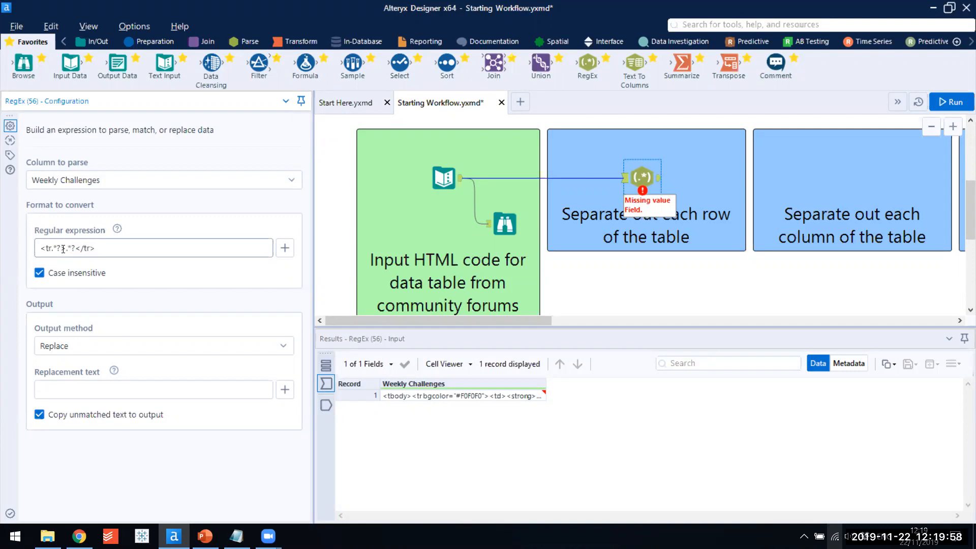
# - Set the RegEx output method to Tokenize with the matches split to rows
pyautogui.click(91, 348)
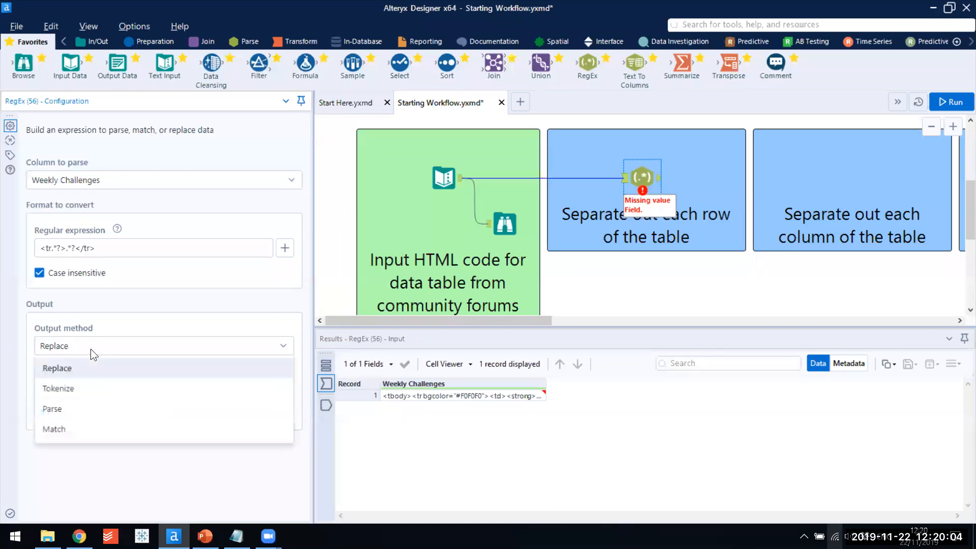
pyautogui.click(87, 390)
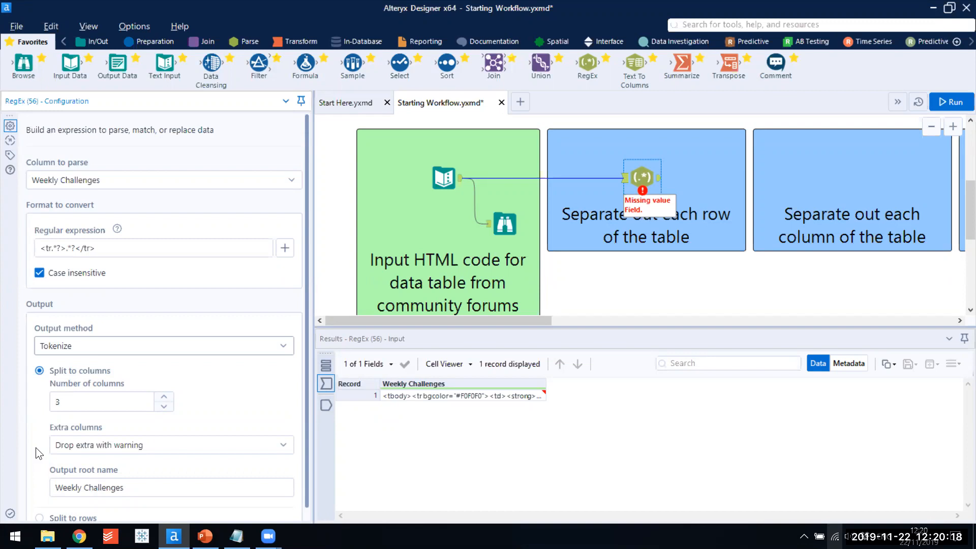
pyautogui.click(39, 517)
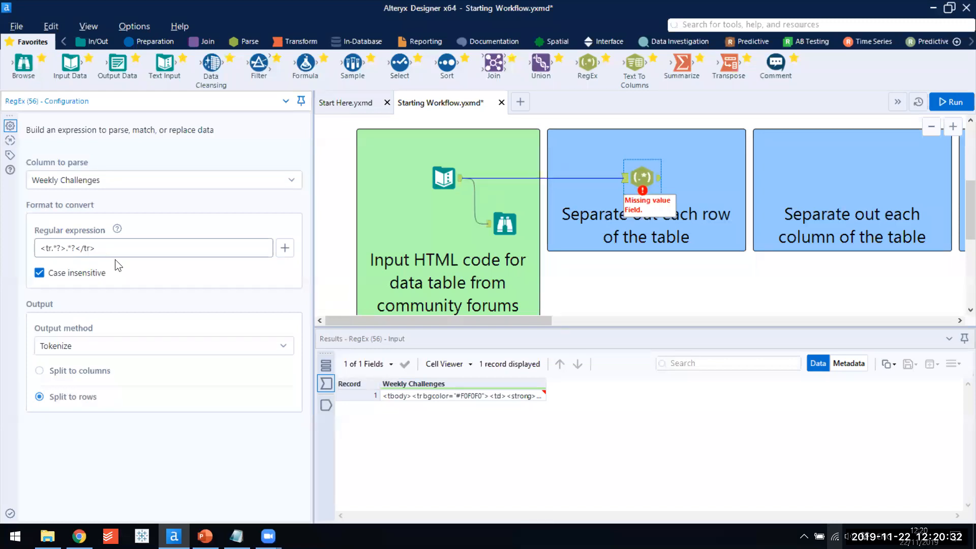
# - Run the workflow and inspect the first records of the row RegEx tool's output in a widened Weekly Challenges column
pyautogui.click(452, 398)
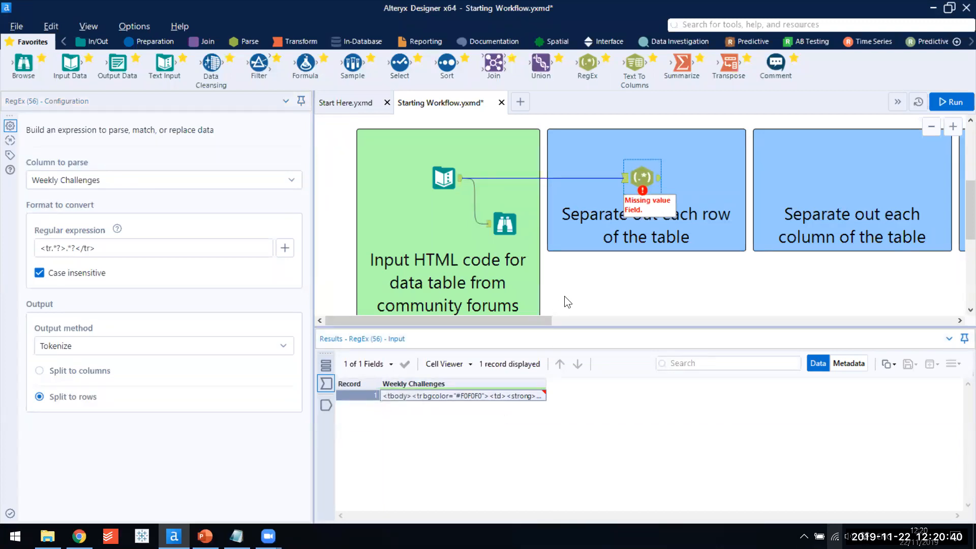
pyautogui.click(811, 183)
pyautogui.hotkey('ctrl', 'r')
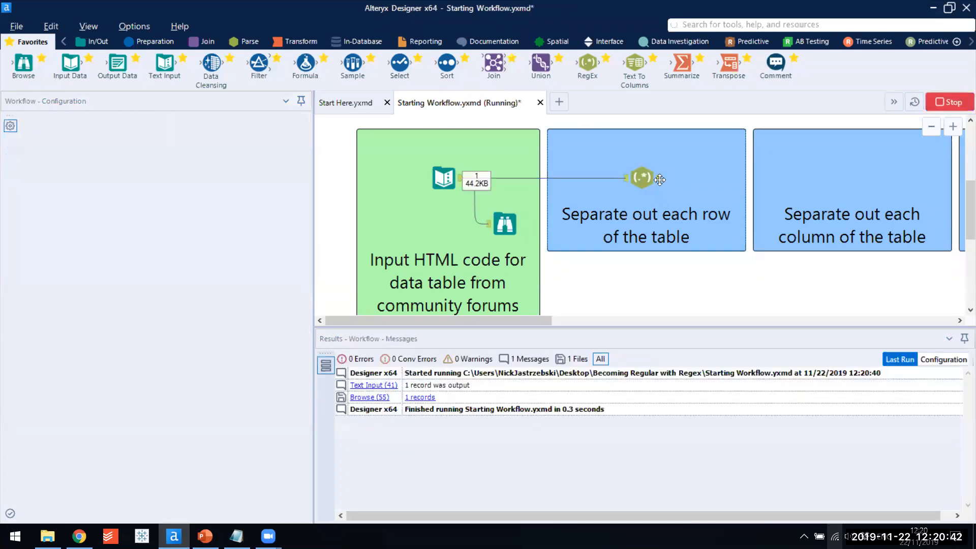
pyautogui.click(659, 177)
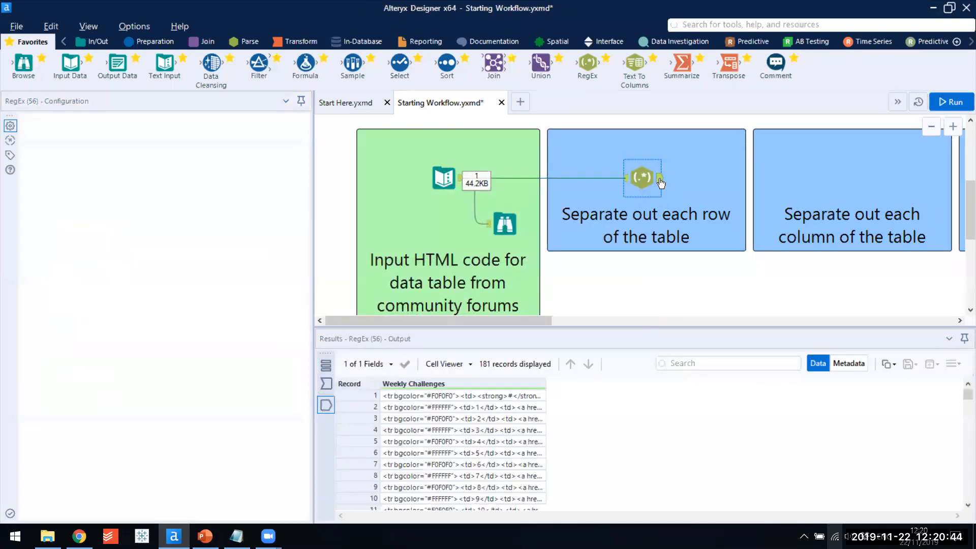
pyautogui.moveTo(547, 383); pyautogui.dragTo(813, 380)
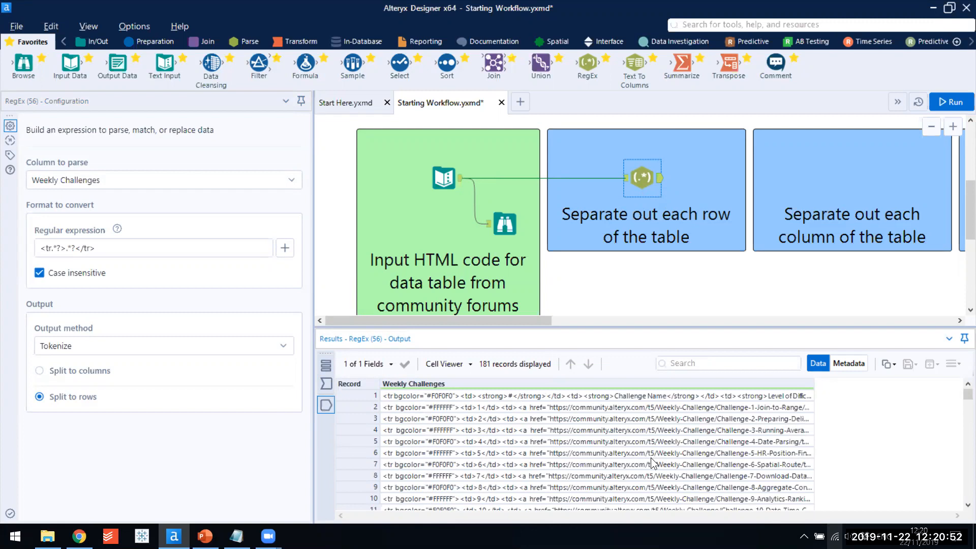
pyautogui.click(546, 398)
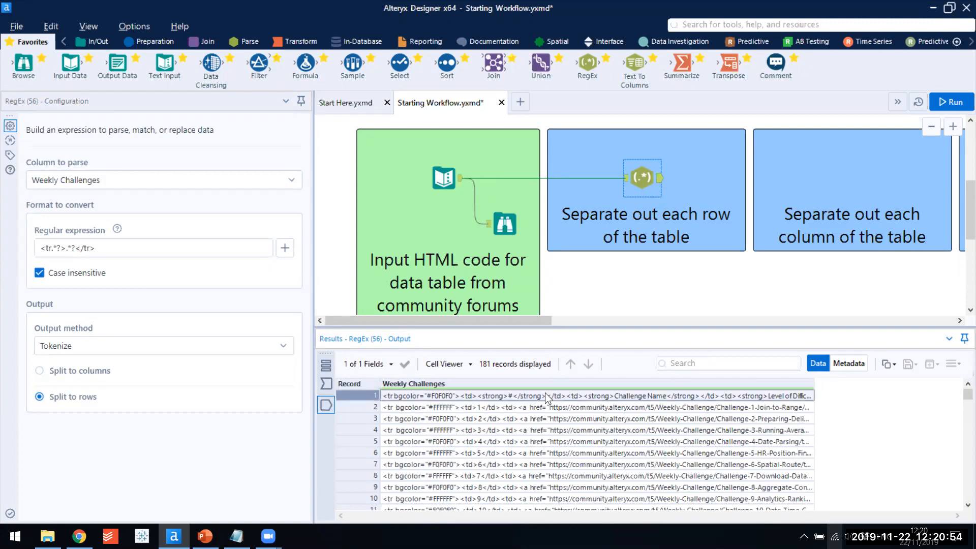
pyautogui.click(614, 408)
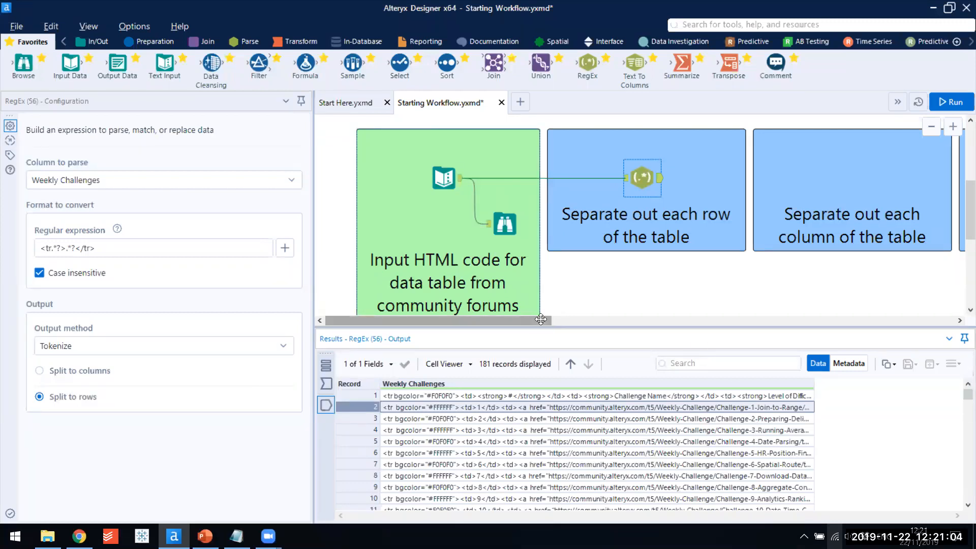
# - Add a second RegEx tool to the column-separation container, connect it to the row RegEx tool, and keep Weekly Challenges as the column to parse
pyautogui.moveTo(540, 322); pyautogui.dragTo(599, 313)
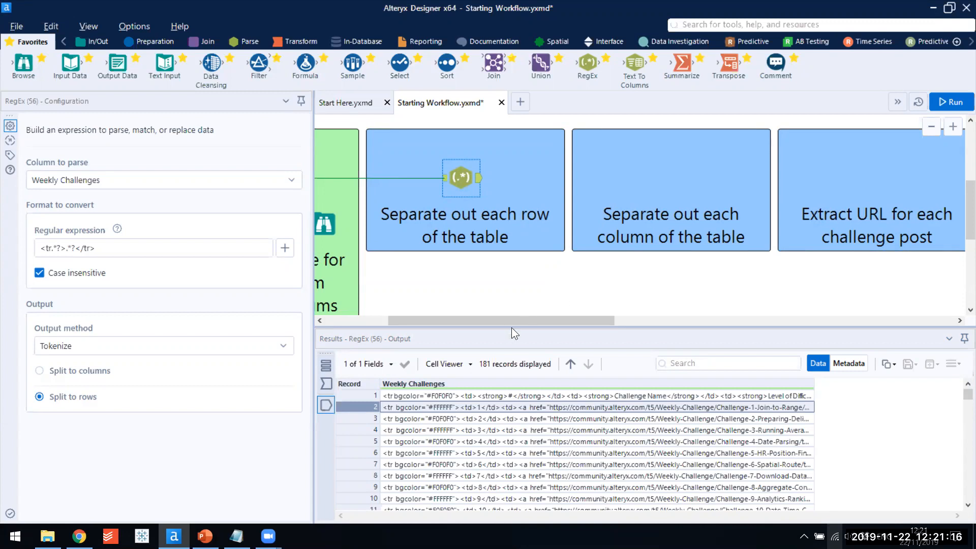
pyautogui.moveTo(588, 64)
pyautogui.mouseDown()
pyautogui.moveTo(669, 155)
pyautogui.moveTo(666, 178)
pyautogui.mouseUp()
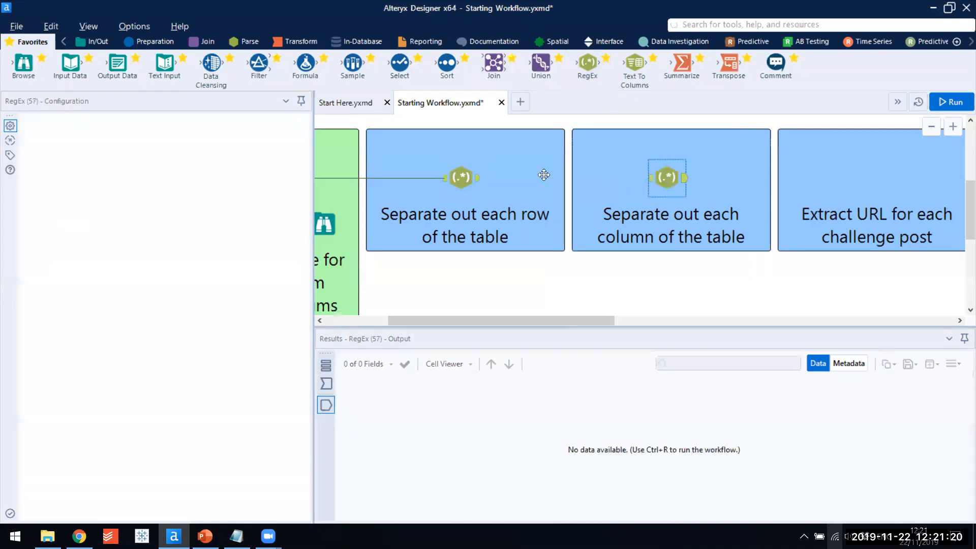
pyautogui.moveTo(479, 178); pyautogui.dragTo(650, 177)
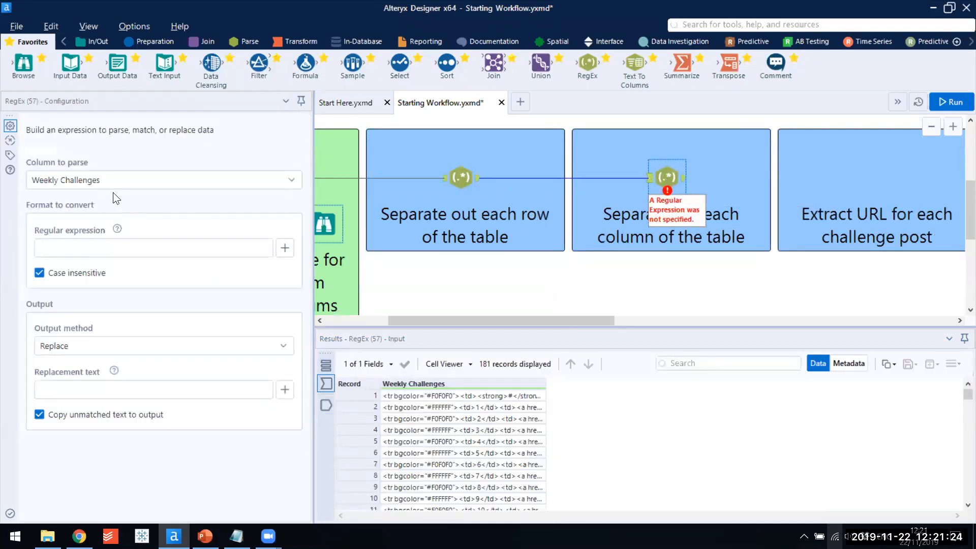
pyautogui.click(113, 191)
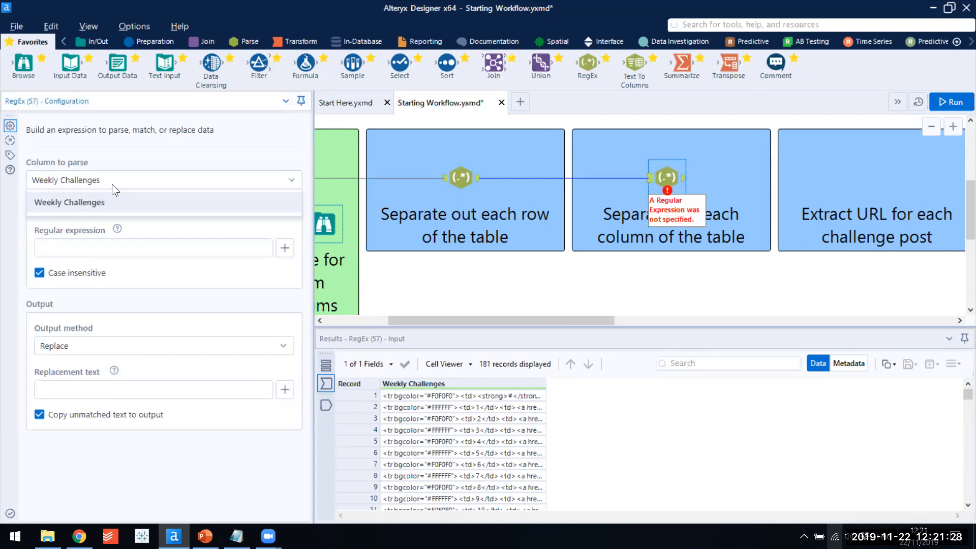
pyautogui.click(113, 183)
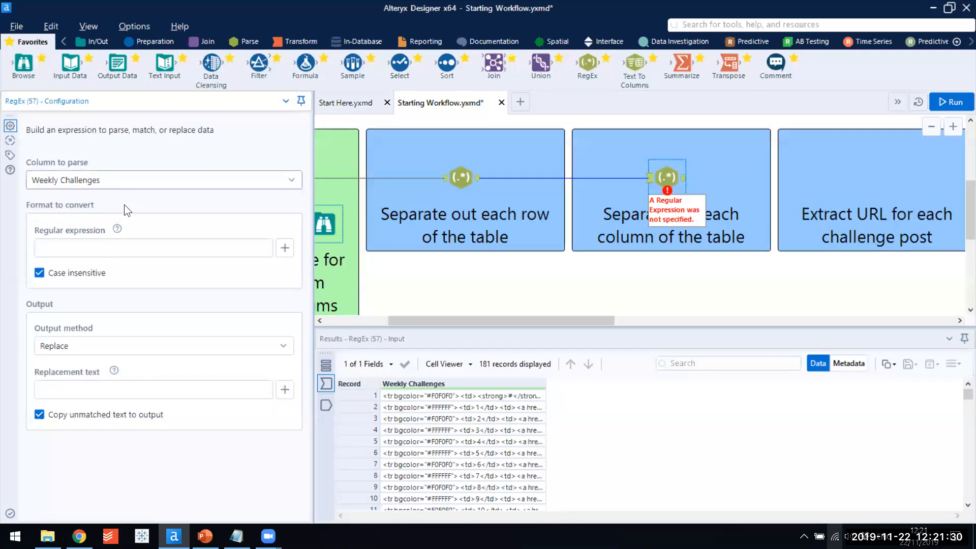
# - Copy the Tokenize Regex 2 pattern <td>.*?</td> from the Cheat Sheet into the second RegEx tool's regular expression
pyautogui.click(139, 245)
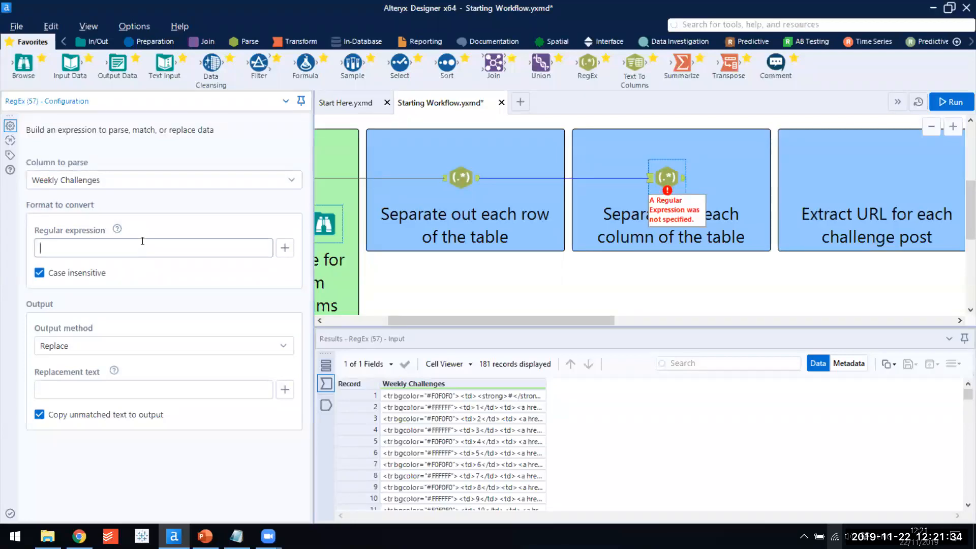
pyautogui.click(237, 536)
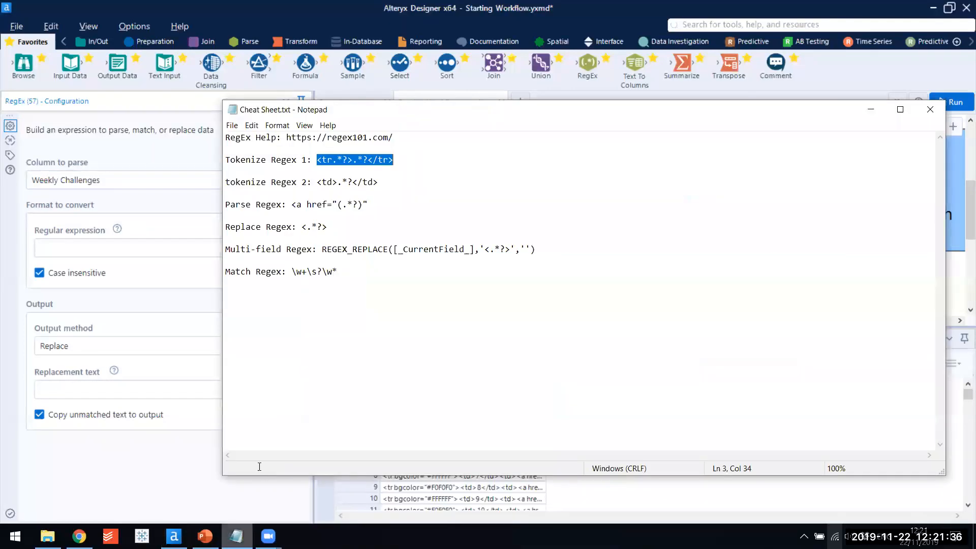
pyautogui.moveTo(317, 181); pyautogui.dragTo(378, 182)
pyautogui.hotkey('ctrl', 'c')
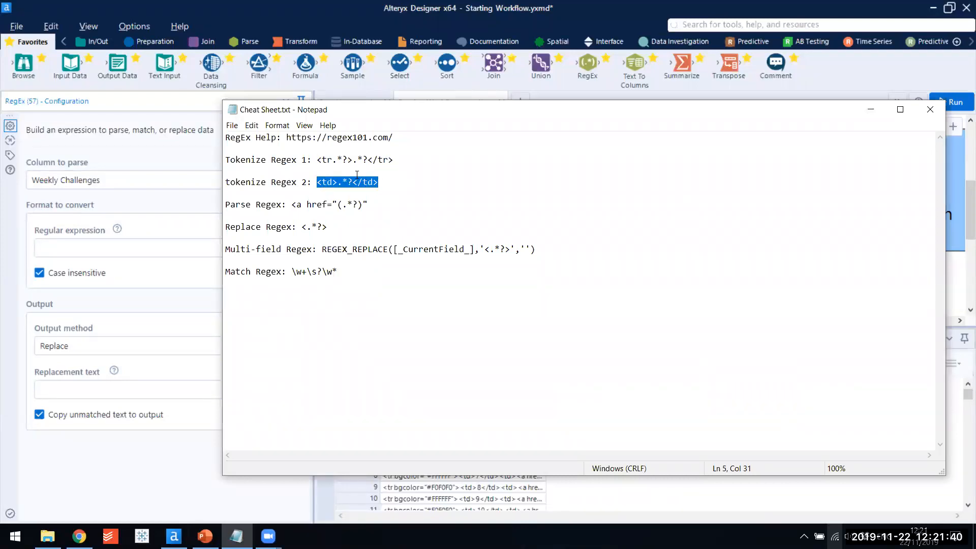
pyautogui.click(138, 249)
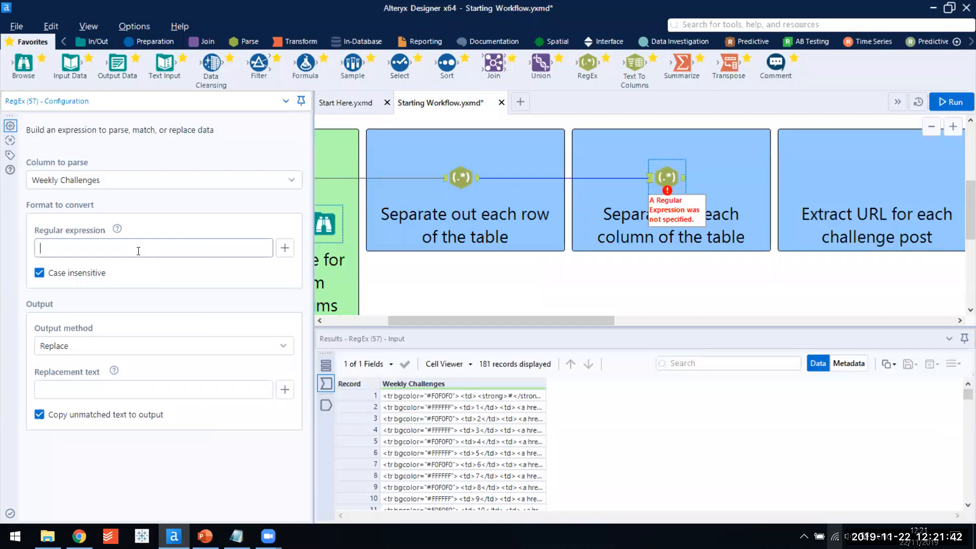
pyautogui.hotkey('ctrl', 'v')
# - Set the second RegEx tool's output method to Tokenize, splitting the matches into 4 columns
pyautogui.click(72, 344)
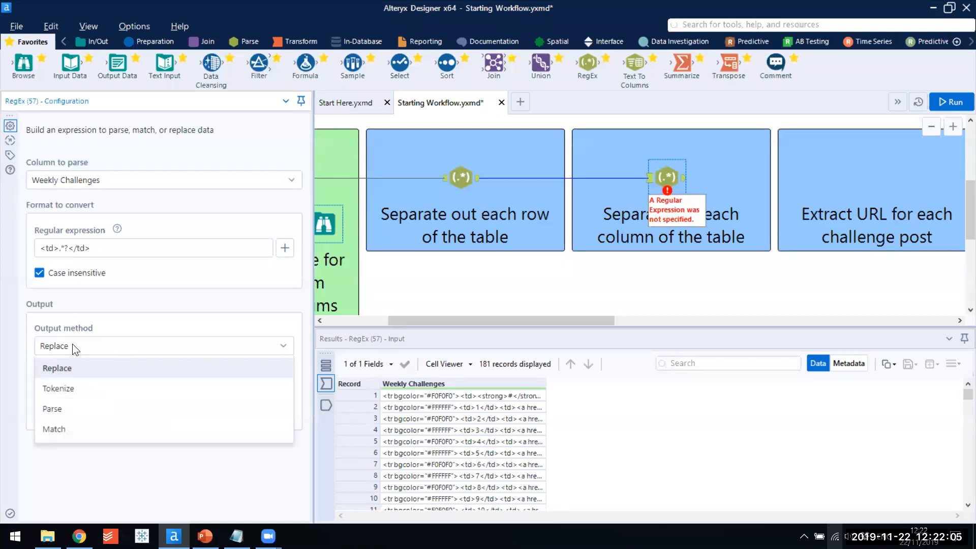
pyautogui.click(78, 388)
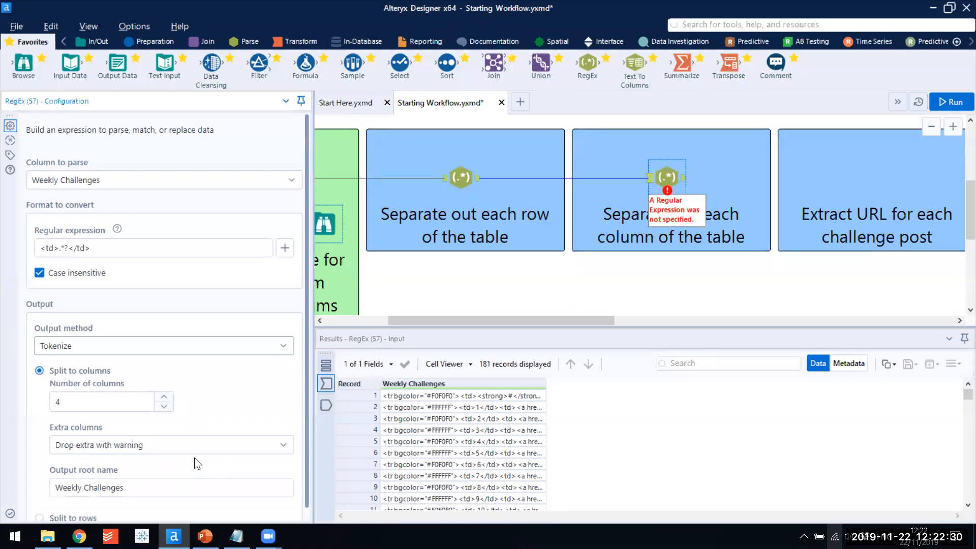
# - Run the workflow and review the split columns in the second RegEx tool's output
pyautogui.hotkey('ctrl', 'r')
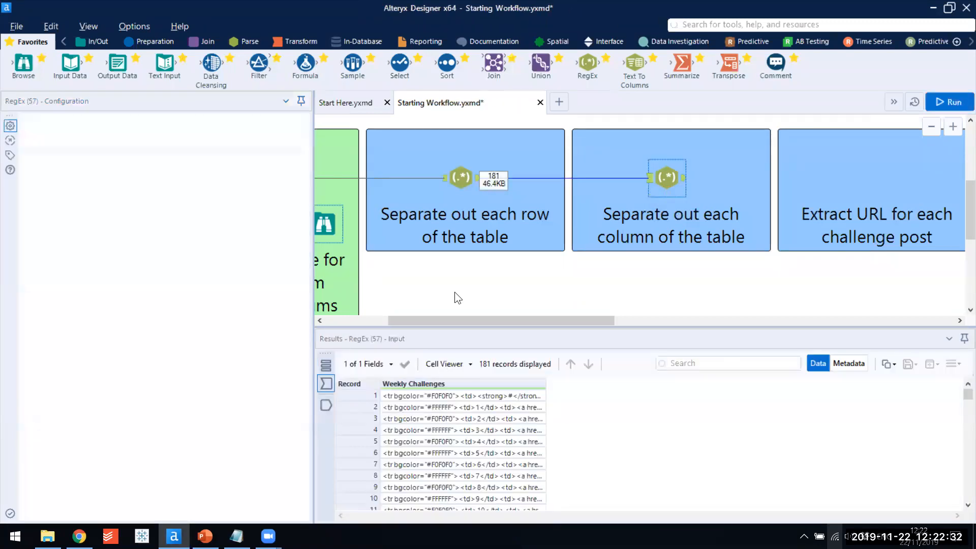
pyautogui.click(328, 406)
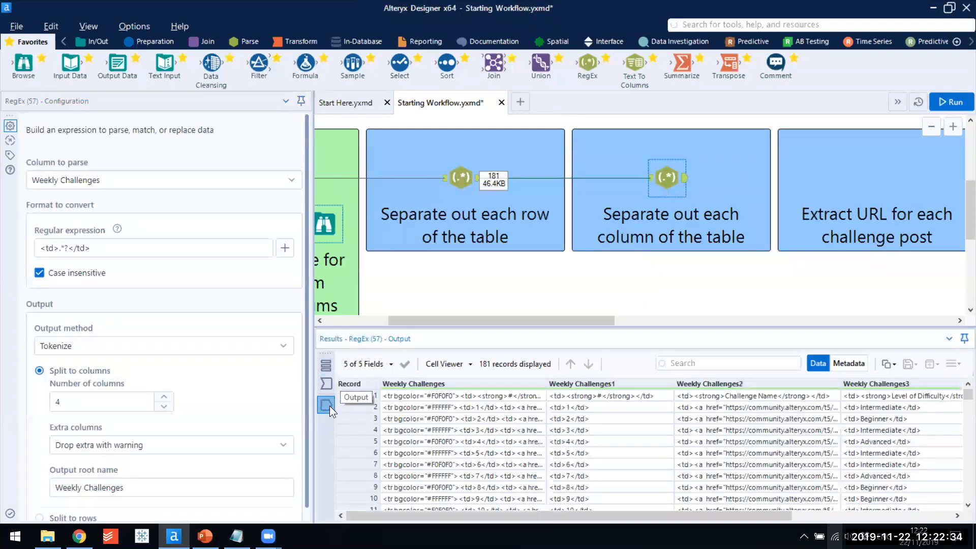
pyautogui.moveTo(489, 514)
pyautogui.mouseDown()
pyautogui.moveTo(637, 517)
pyautogui.moveTo(472, 517)
pyautogui.mouseUp()
pyautogui.moveTo(532, 516); pyautogui.dragTo(662, 523)
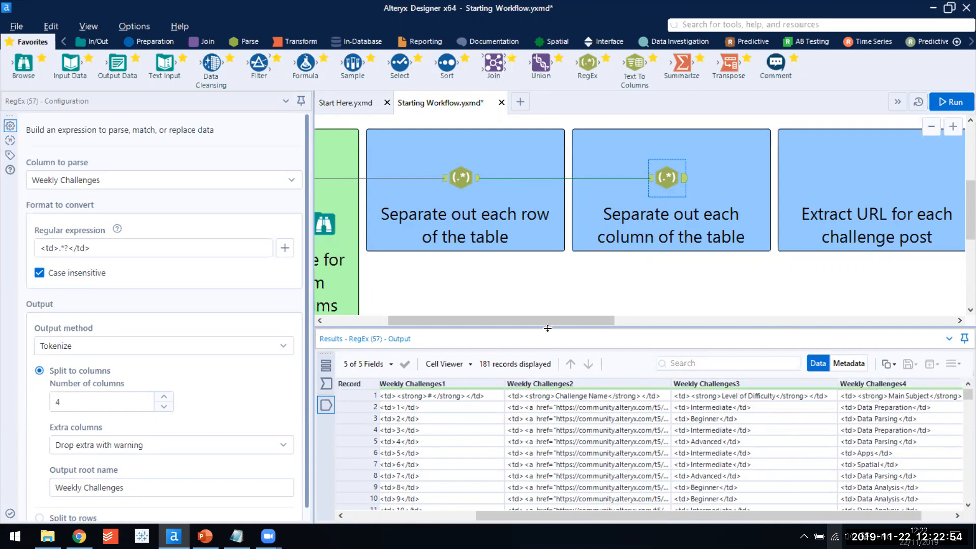
# - Widen the Weekly Challenges2 column in the results and inspect the full link HTML of the challenge entries
pyautogui.moveTo(549, 321); pyautogui.dragTo(628, 319)
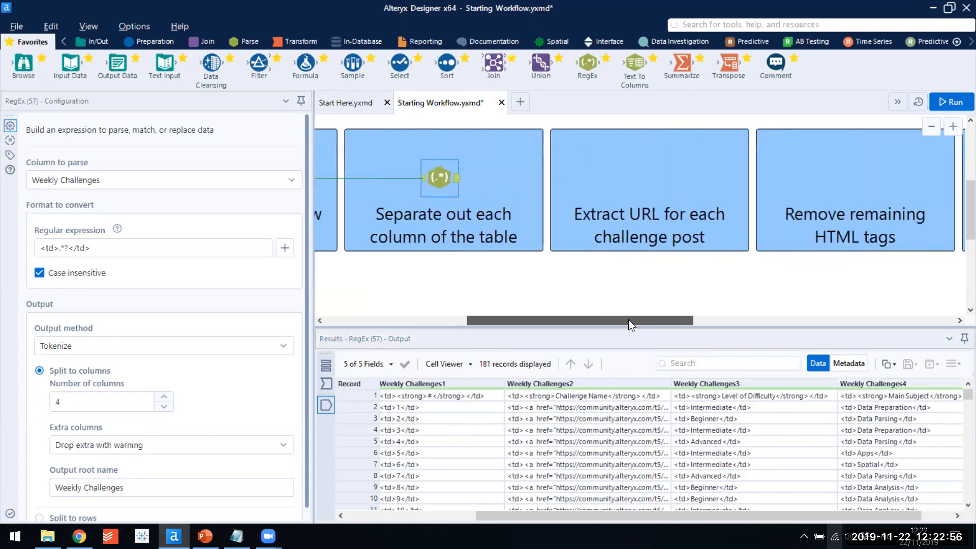
pyautogui.moveTo(671, 382); pyautogui.dragTo(822, 385)
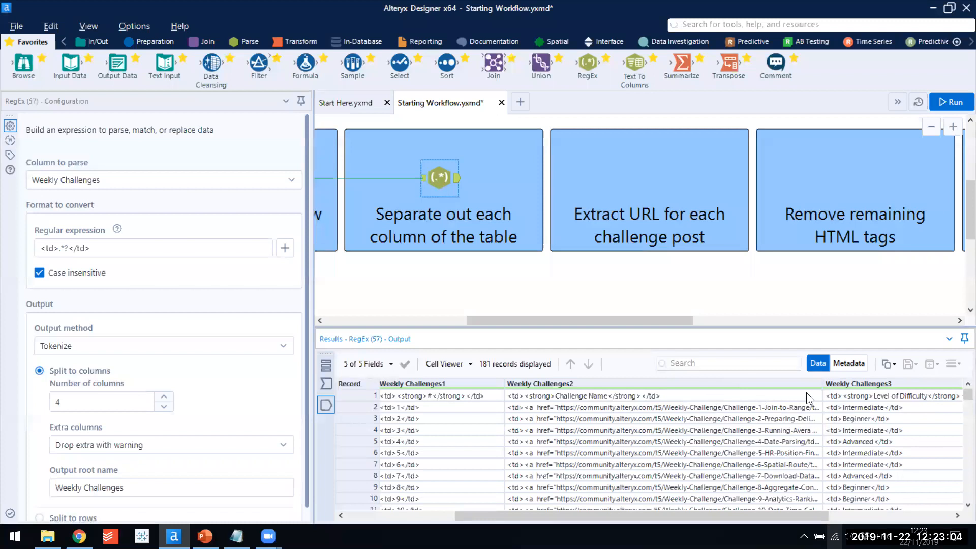
pyautogui.moveTo(823, 385); pyautogui.dragTo(960, 385)
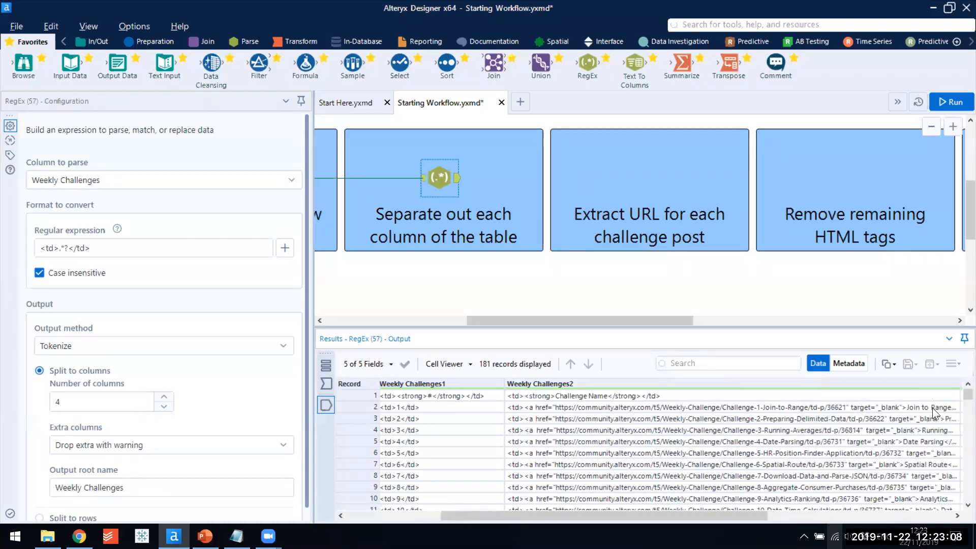
pyautogui.click(678, 408)
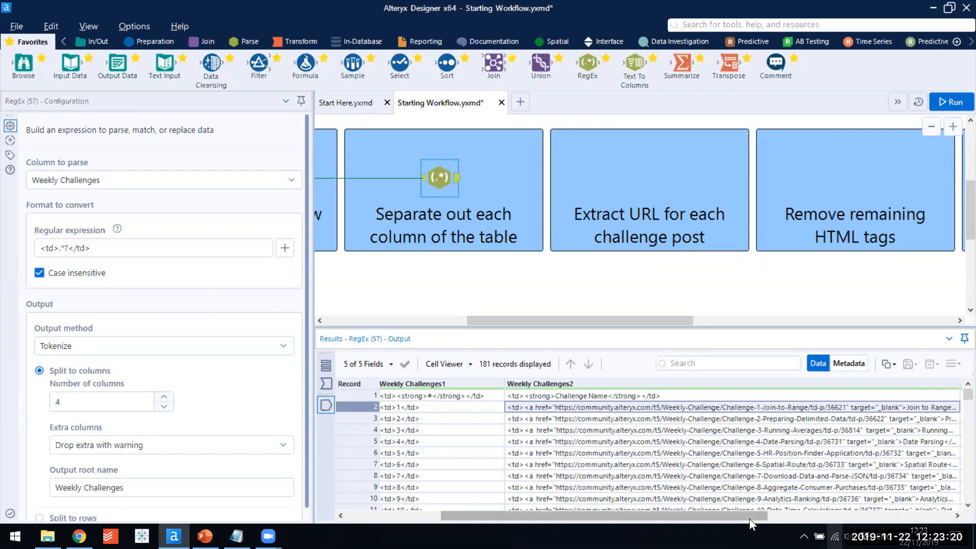
# - Add a third RegEx tool to the URL-extraction container, connect it to the column RegEx tool, and choose Weekly Challenges2 as the column to parse
pyautogui.moveTo(577, 69); pyautogui.dragTo(646, 178)
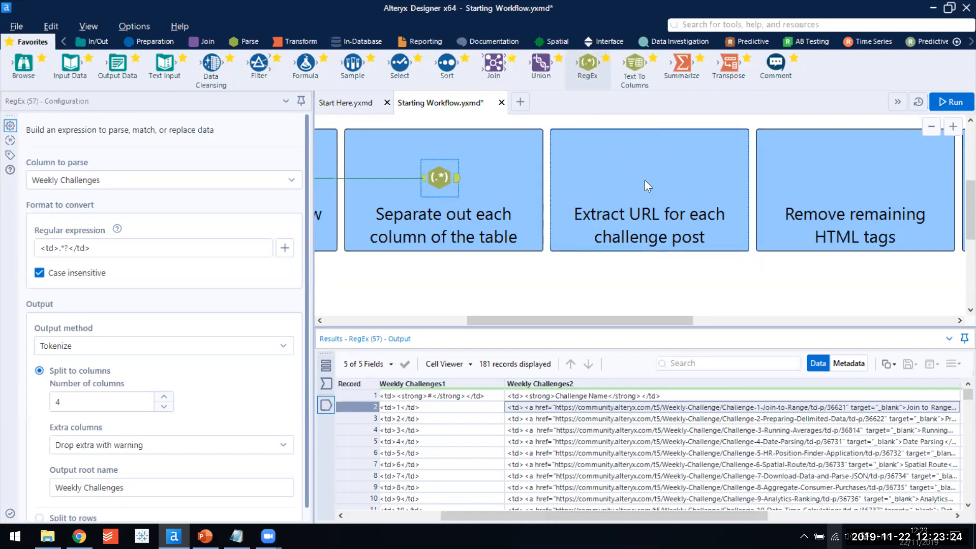
pyautogui.moveTo(457, 184); pyautogui.dragTo(629, 178)
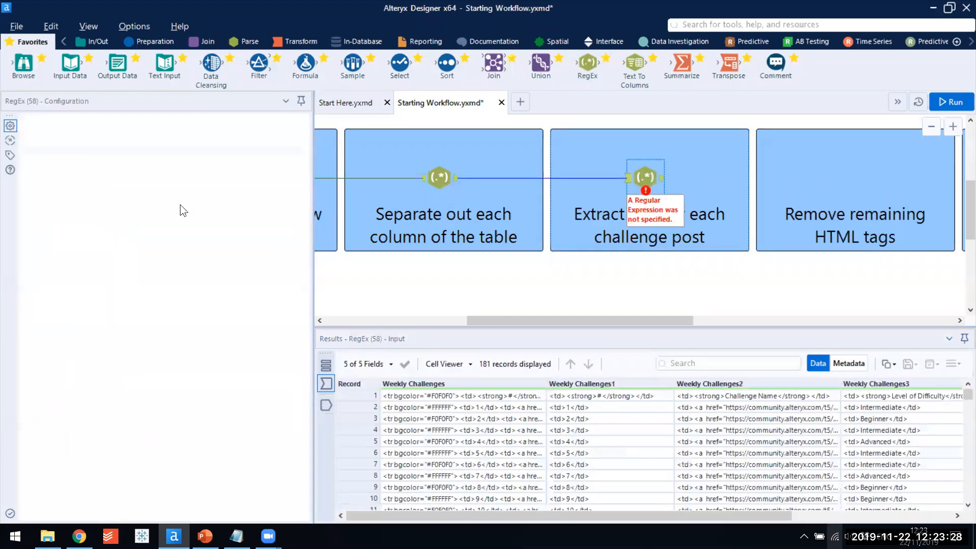
pyautogui.click(178, 191)
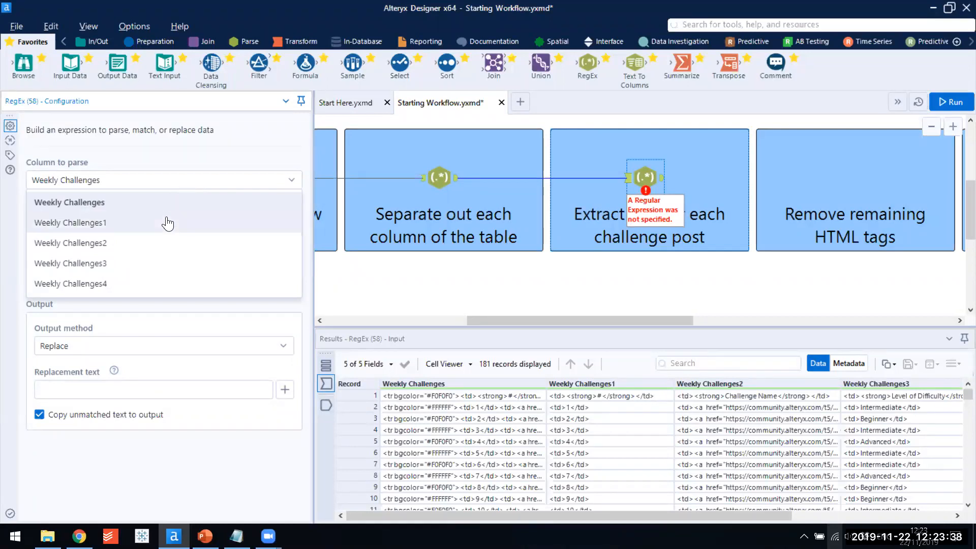
pyautogui.click(161, 248)
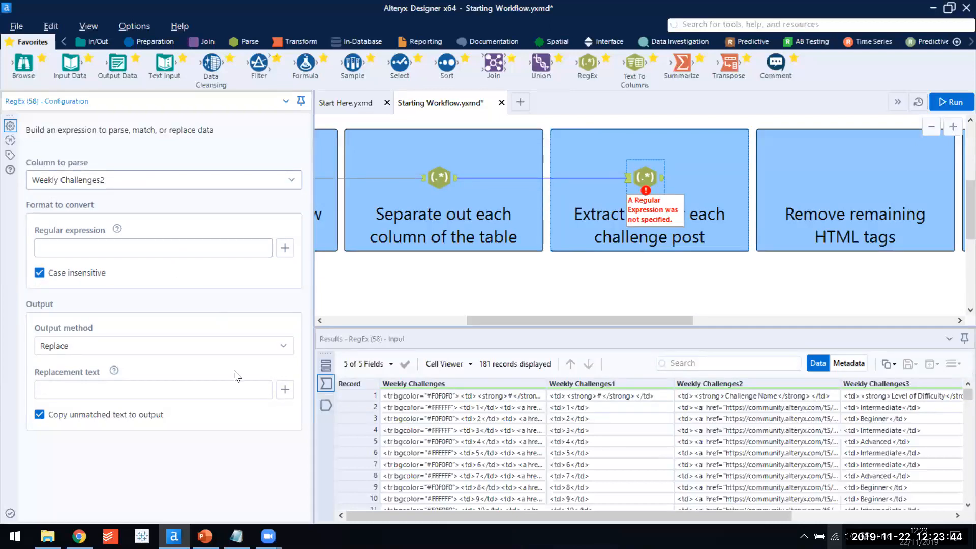
# - Copy the Parse Regex pattern <a href="(.*?)" from the Cheat Sheet into the third RegEx tool's regular expression, and set its output method to Parse
pyautogui.click(237, 536)
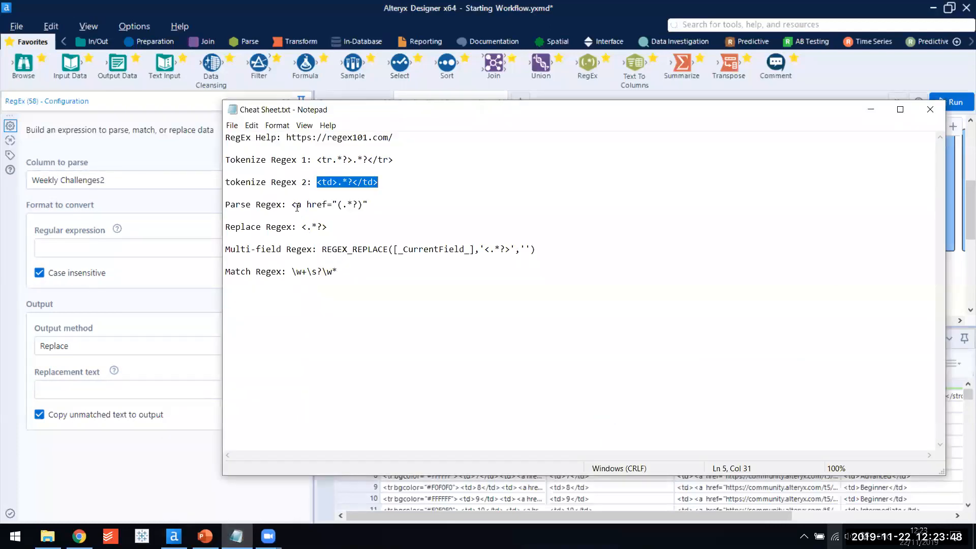
pyautogui.moveTo(291, 204); pyautogui.dragTo(378, 202)
pyautogui.hotkey('ctrl', 'c')
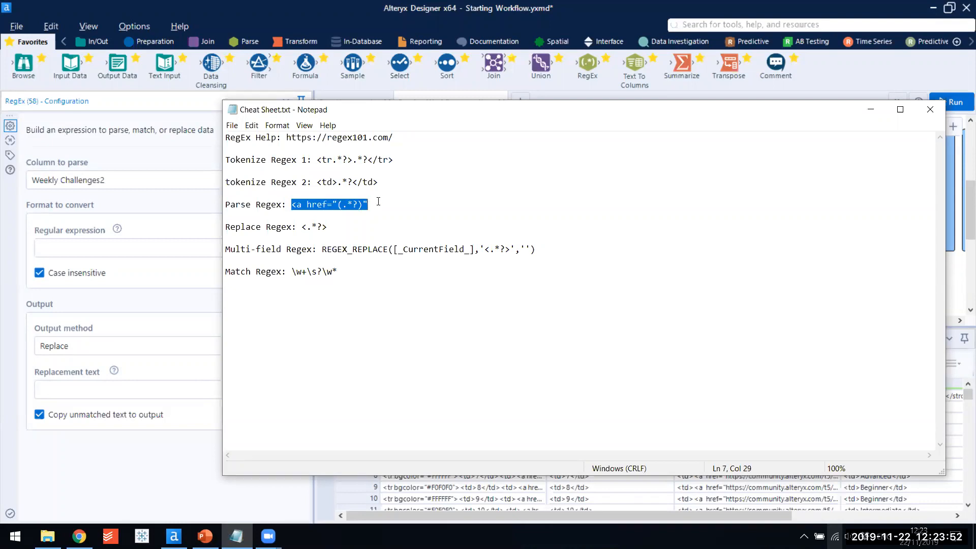
pyautogui.click(199, 252)
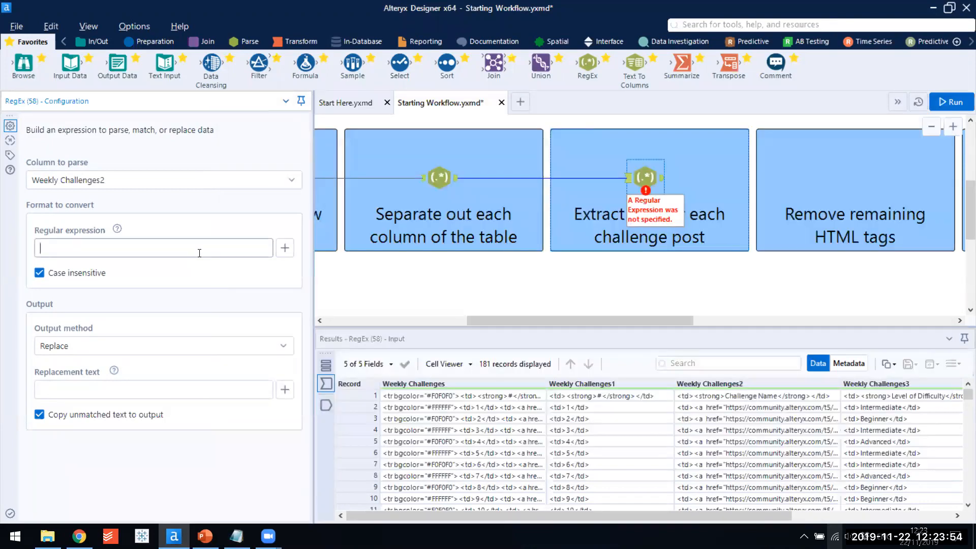
pyautogui.hotkey('ctrl', 'v')
pyautogui.press('Left')
pyautogui.hotkey('shift', 'Left')
pyautogui.hotkey('shift', 'Left')
pyautogui.hotkey('shift', 'Left')
pyautogui.hotkey('shift', 'Left')
pyautogui.hotkey('shift', 'Left')
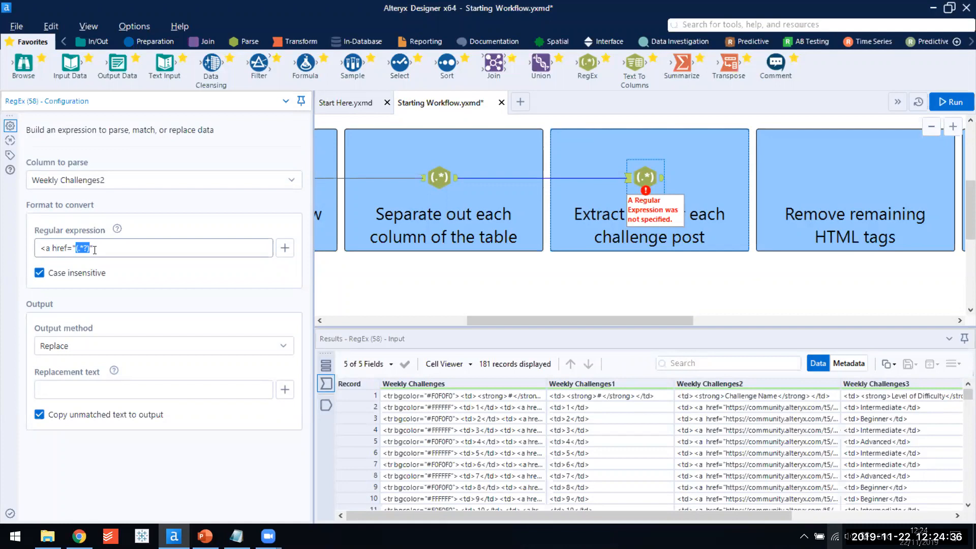
pyautogui.click(104, 349)
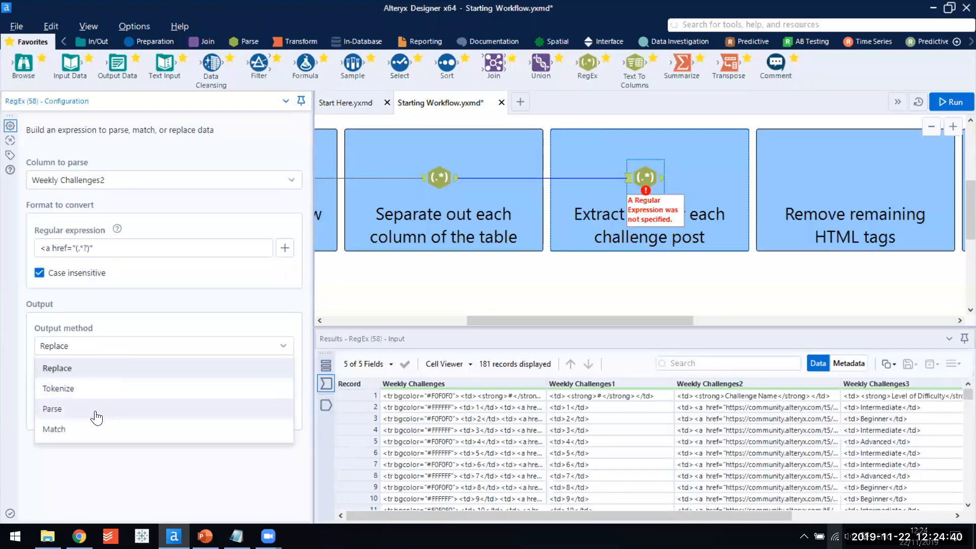
pyautogui.click(96, 411)
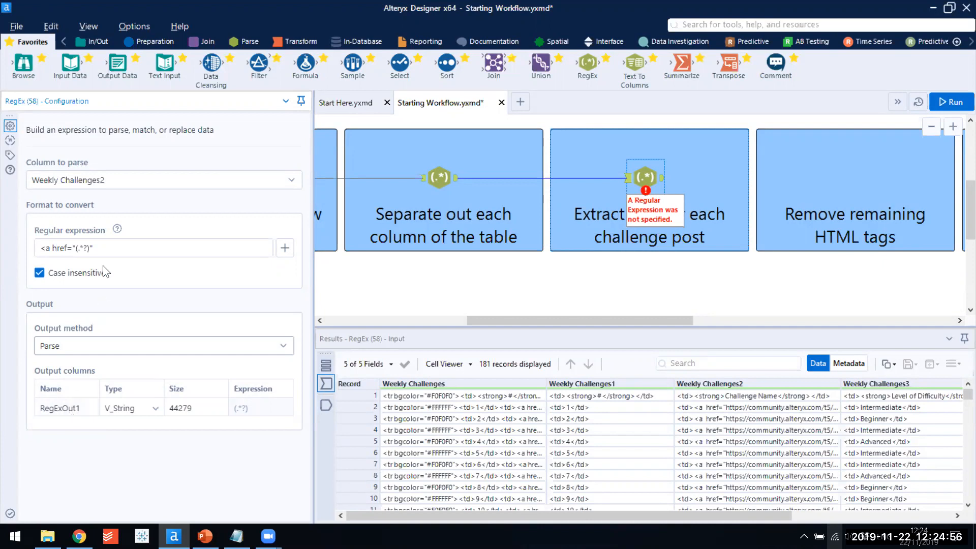
# - Remove the capture group's closing parenthesis from the third RegEx tool's expression, and restore it
pyautogui.click(92, 249)
pyautogui.press('BackSpace')
pyautogui.press('Left')
pyautogui.press('Left')
pyautogui.press('Left')
pyautogui.press('BackSpace')
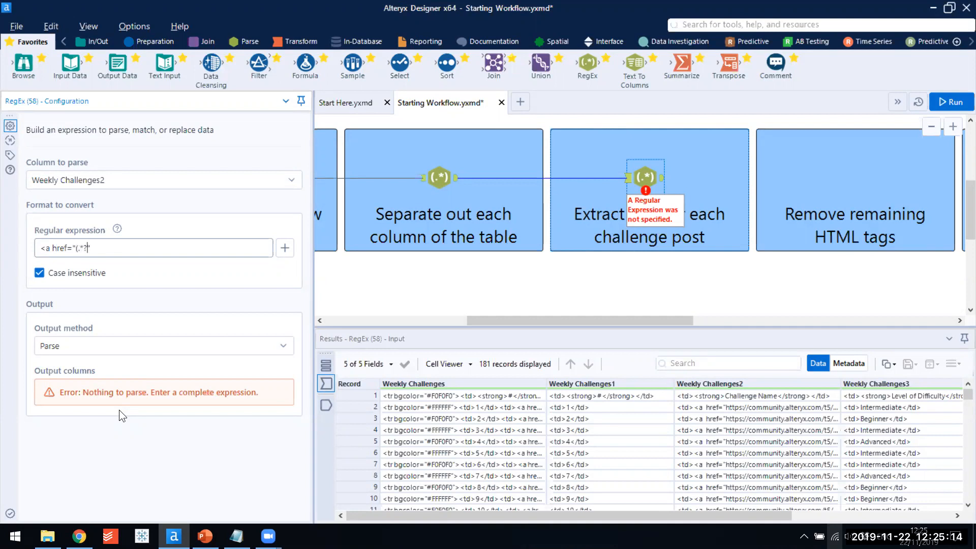
pyautogui.write(')')
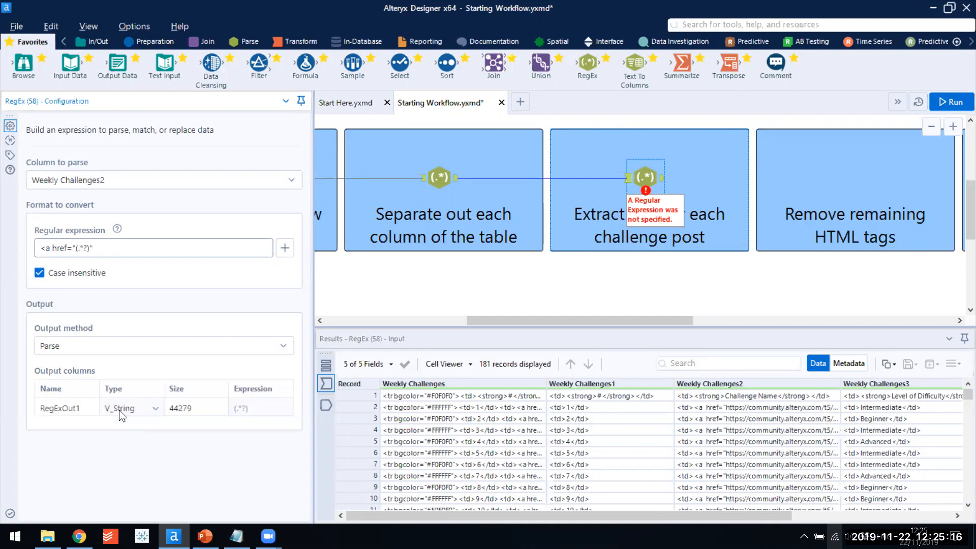
# - Rename the parsed output column as URL
pyautogui.click(80, 409)
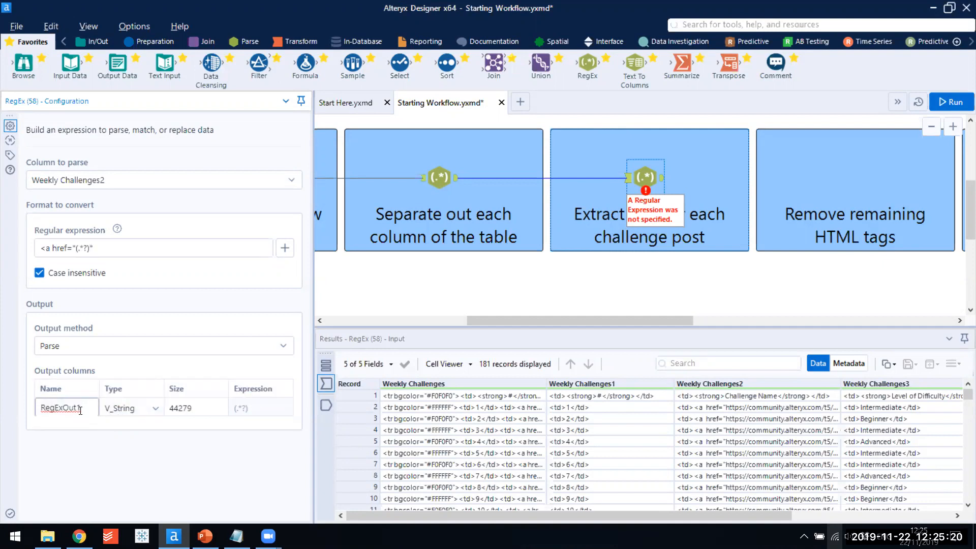
pyautogui.press('BackSpace')
pyautogui.press('BackSpace')
pyautogui.press('BackSpace')
pyautogui.press('BackSpace')
pyautogui.press('BackSpace')
pyautogui.press('BackSpace')
pyautogui.press('BackSpace')
pyautogui.press('BackSpace')
pyautogui.press('BackSpace')
pyautogui.write('URL')
# - Append an empty second capture group () to the regular expression, and remove it again
pyautogui.click(145, 249)
pyautogui.write('()')
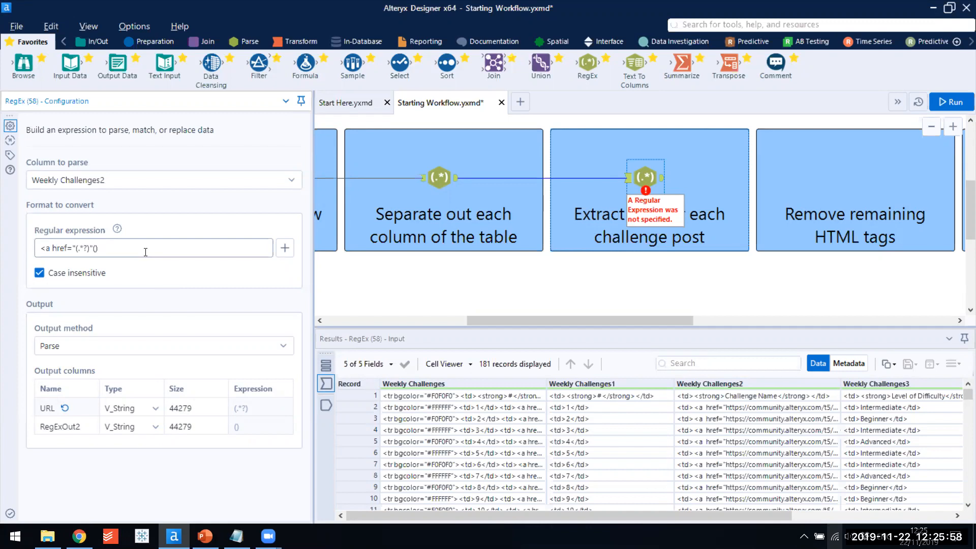
pyautogui.press('BackSpace')
pyautogui.press('BackSpace')
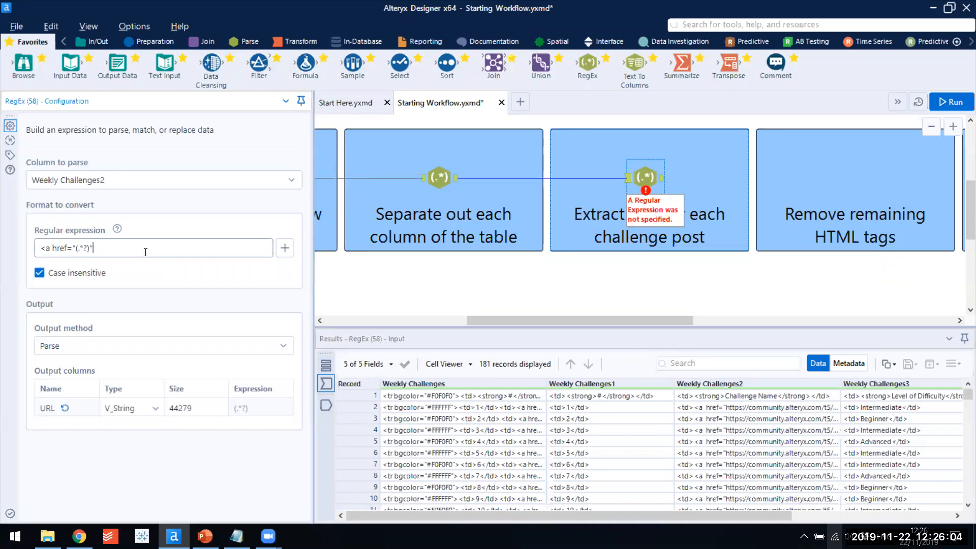
# - Run the workflow and review the URL column and the Weekly Challenges2 to Weekly Challenges4 cells in the third RegEx tool's output
pyautogui.hotkey('ctrl', 'r')
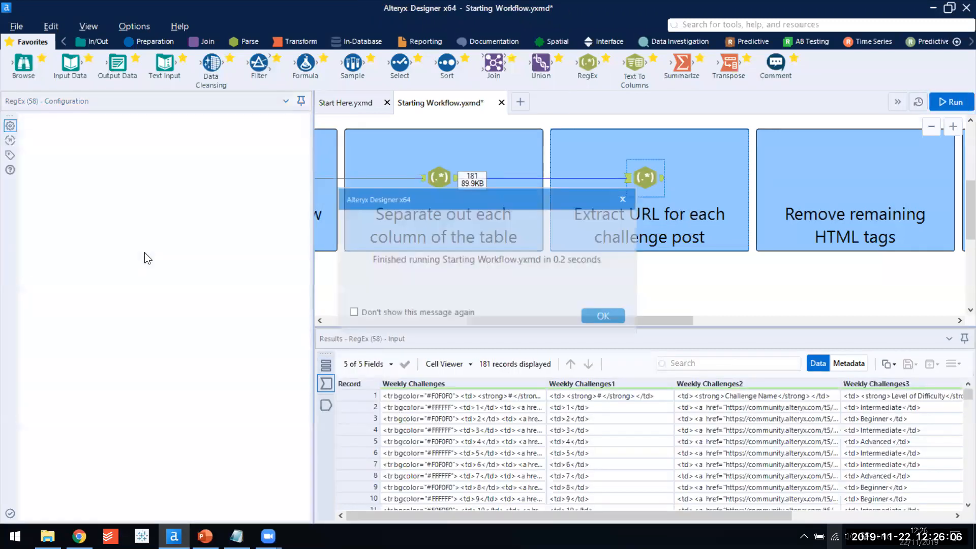
pyautogui.click(606, 317)
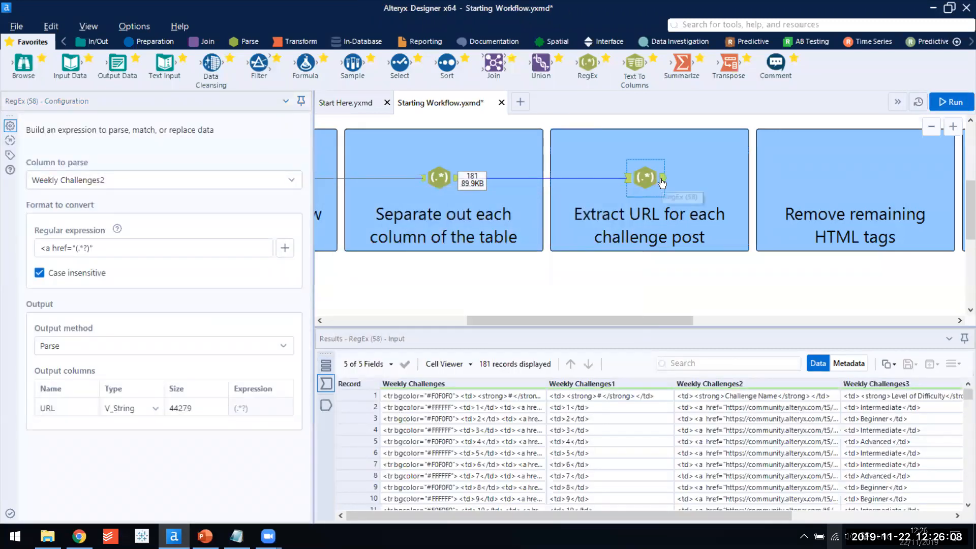
pyautogui.click(662, 179)
pyautogui.moveTo(507, 515); pyautogui.dragTo(770, 510)
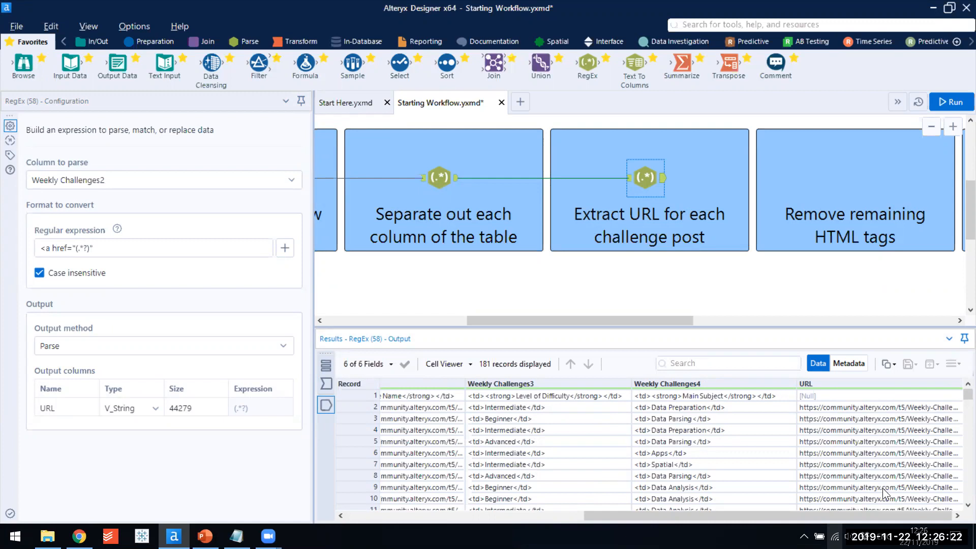
pyautogui.moveTo(894, 510); pyautogui.dragTo(808, 512)
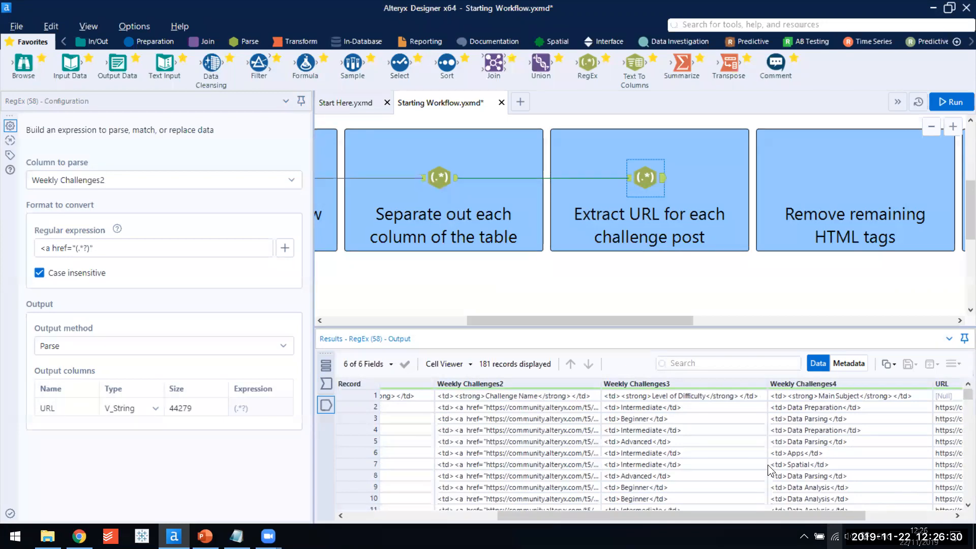
pyautogui.click(636, 423)
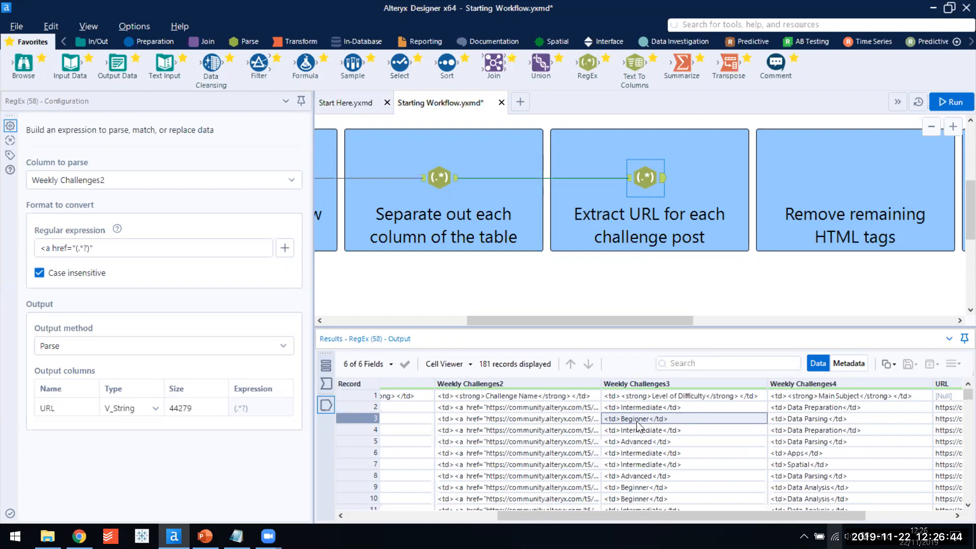
pyautogui.click(826, 422)
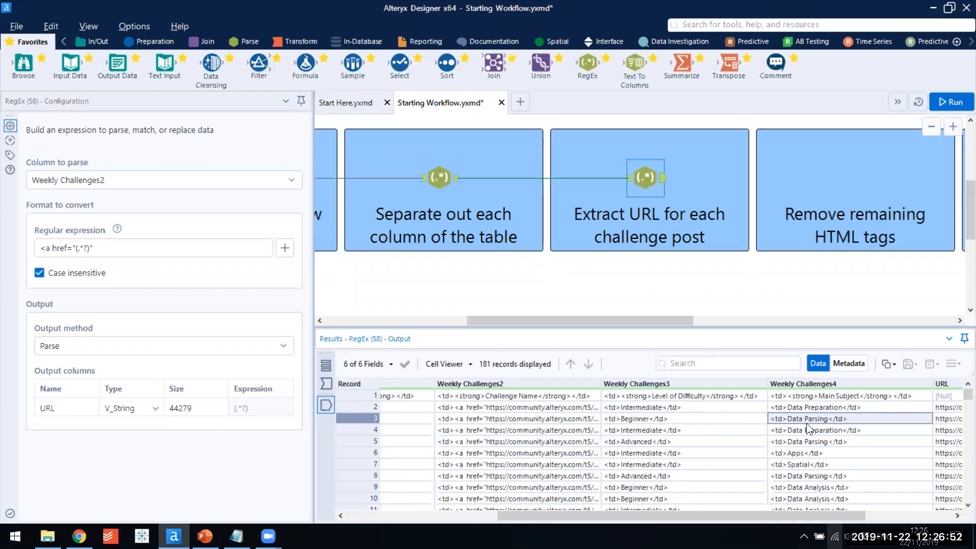
pyautogui.click(552, 420)
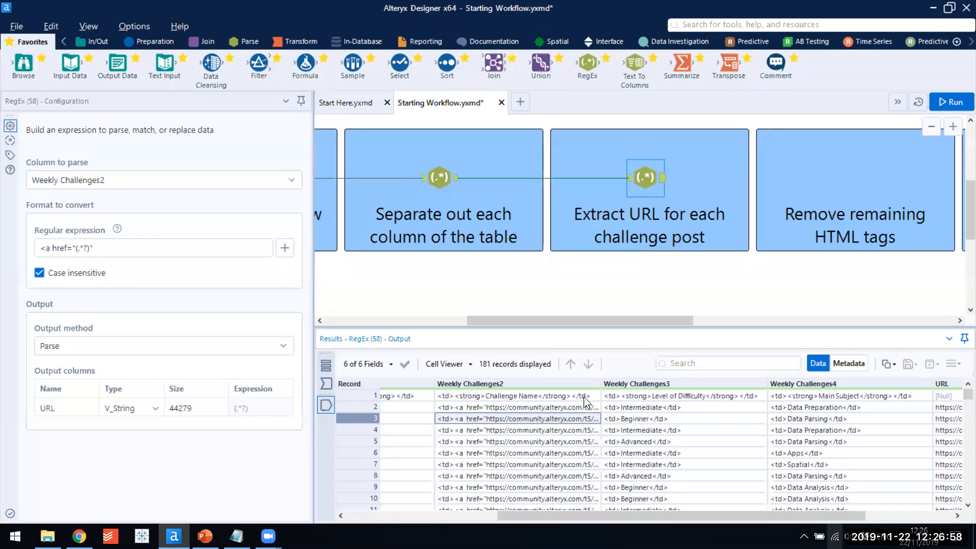
pyautogui.click(533, 400)
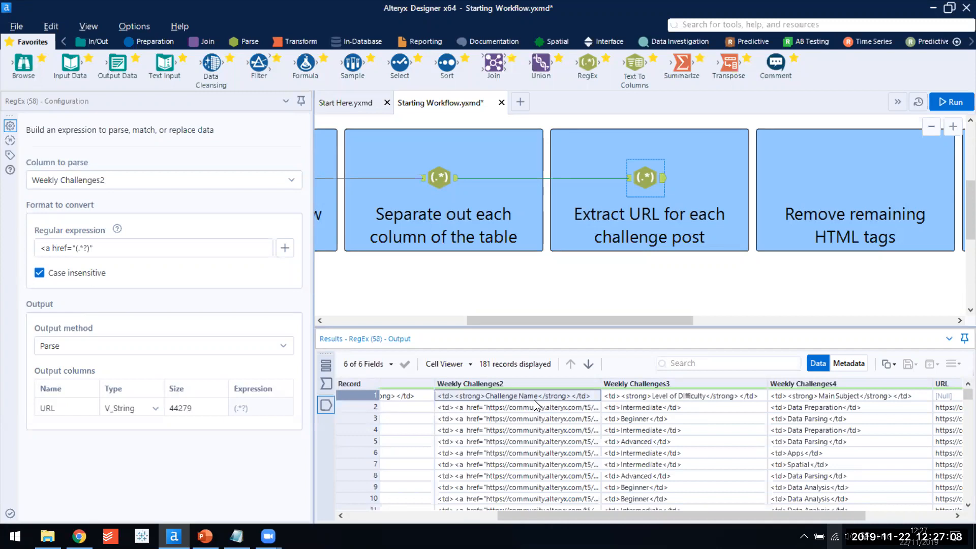
# - Add a fourth RegEx tool to the HTML tag removal container, connect it to the URL RegEx tool, choose Weekly Challenges1, and show its input data
pyautogui.moveTo(655, 319); pyautogui.dragTo(697, 320)
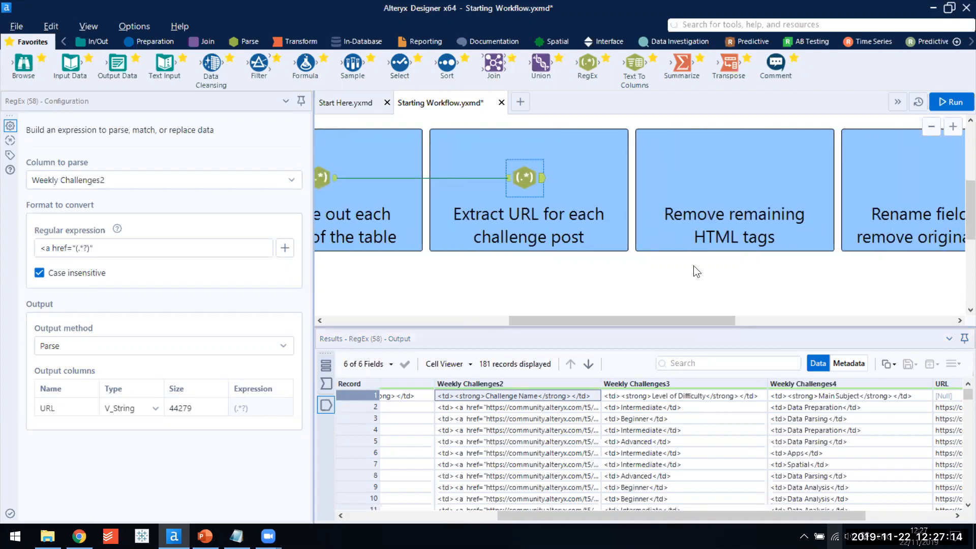
pyautogui.moveTo(592, 64); pyautogui.dragTo(731, 178)
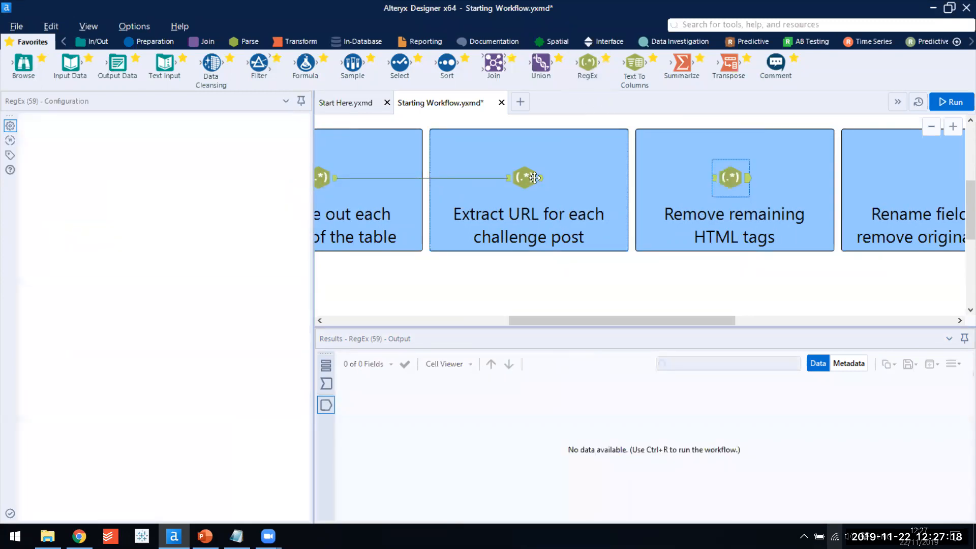
pyautogui.moveTo(542, 178); pyautogui.dragTo(730, 184)
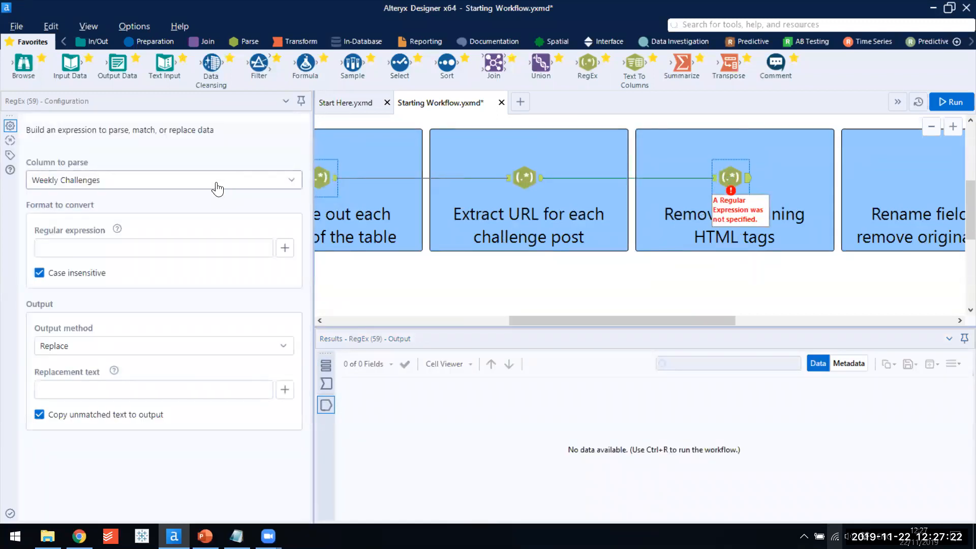
pyautogui.click(216, 186)
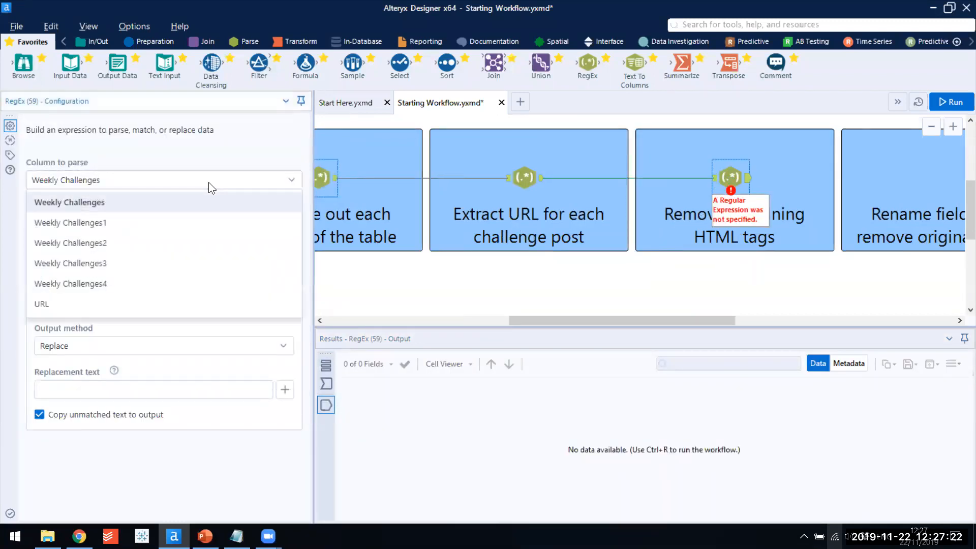
pyautogui.click(209, 224)
pyautogui.click(326, 383)
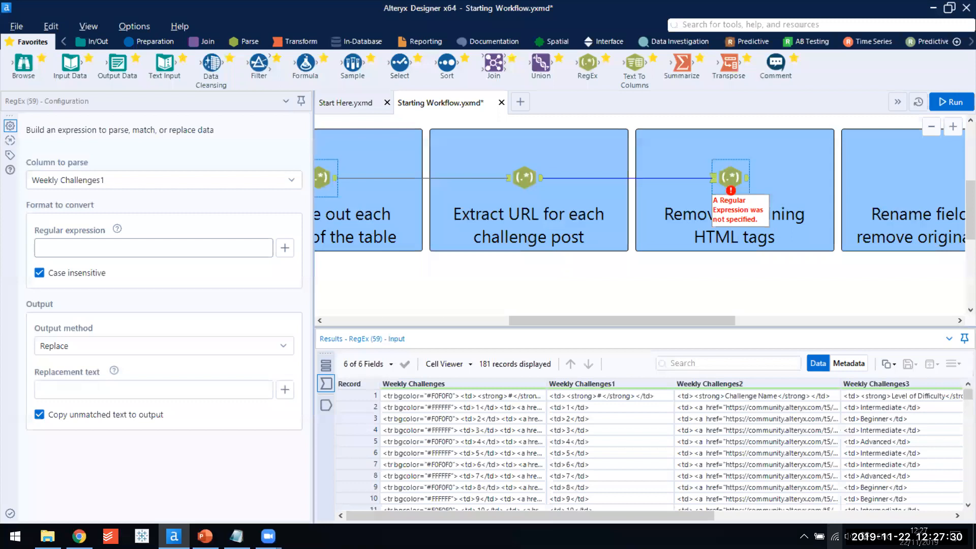
# - Copy the Replace Regex pattern <.*?> from the Cheat Sheet into the fourth RegEx tool's regular expression
pyautogui.click(236, 536)
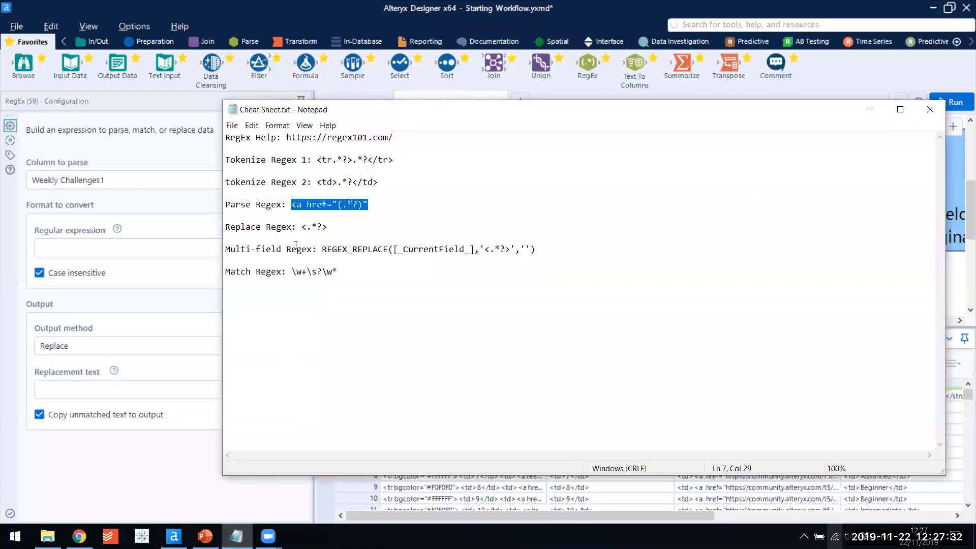
pyautogui.moveTo(303, 227); pyautogui.dragTo(326, 227)
pyautogui.hotkey('ctrl', 'c')
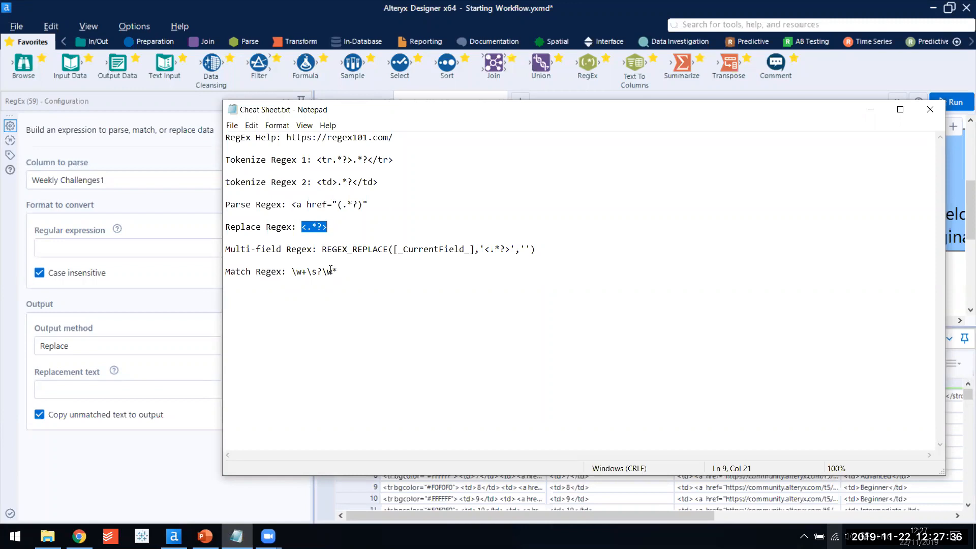
pyautogui.click(142, 249)
pyautogui.hotkey('ctrl', 'v')
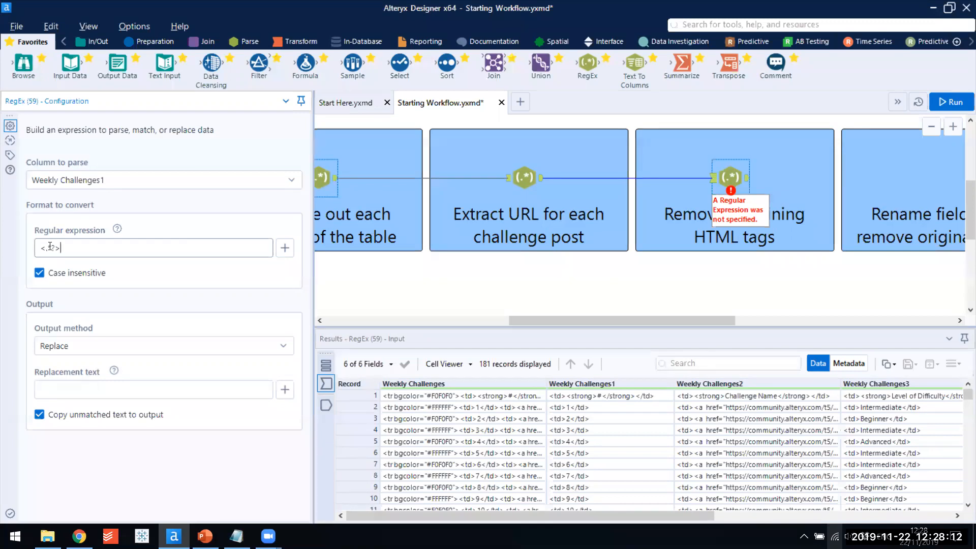
# - Run the workflow and review the Weekly Challenges1 column in the fourth RegEx tool's output
pyautogui.hotkey('ctrl', 'r')
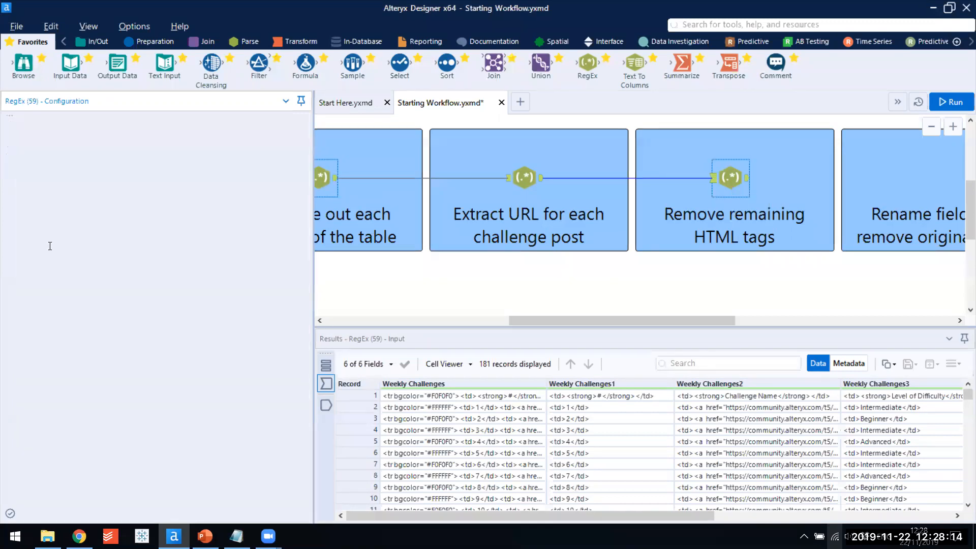
pyautogui.press('Return')
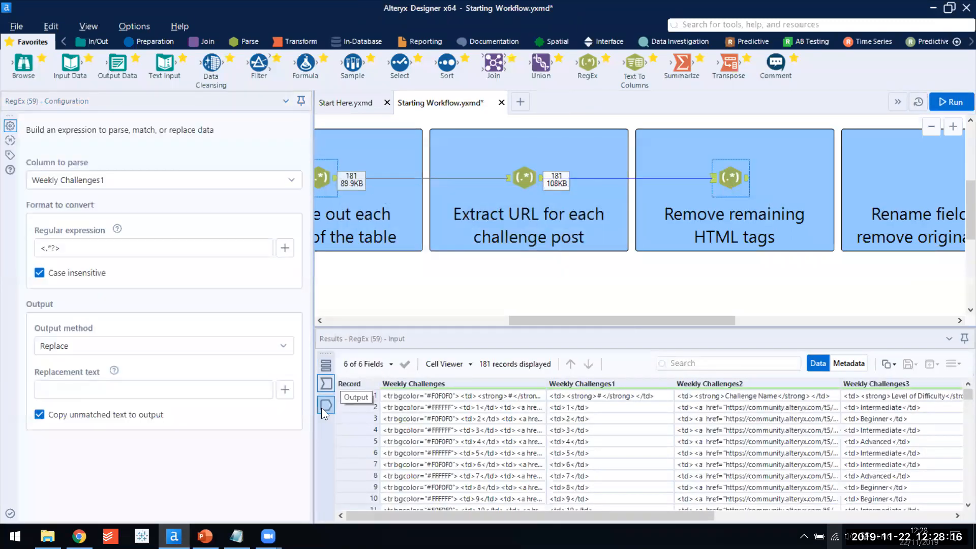
pyautogui.click(326, 405)
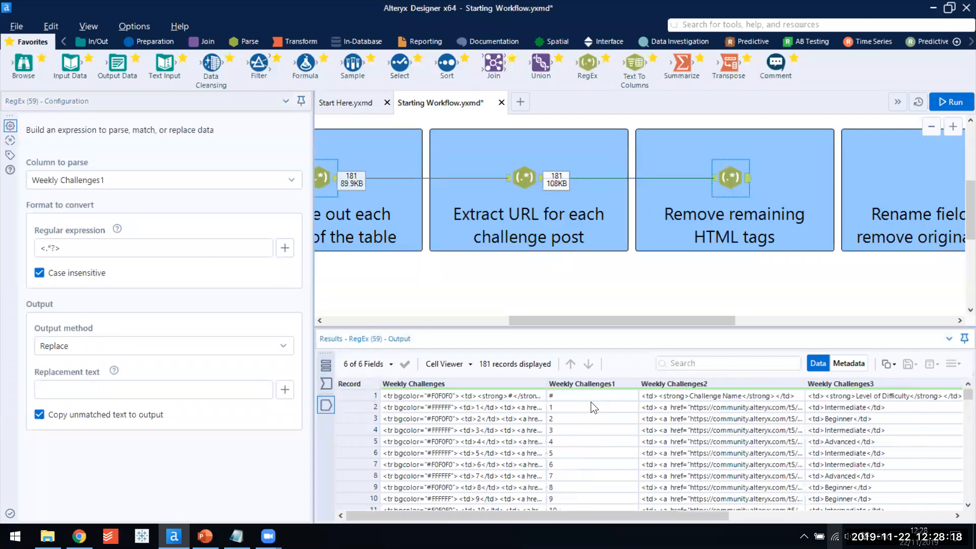
pyautogui.scroll(-2, 599, 422)
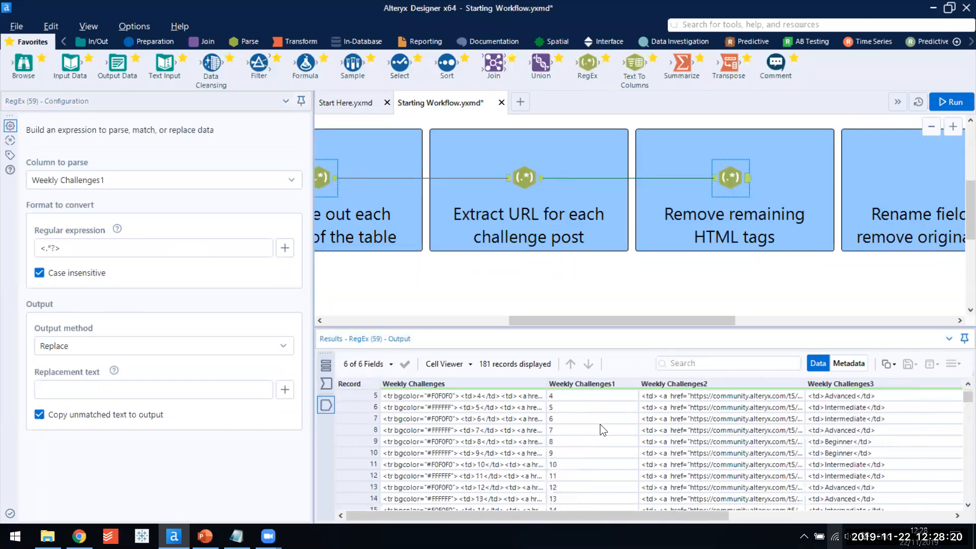
pyautogui.scroll(2, 600, 422)
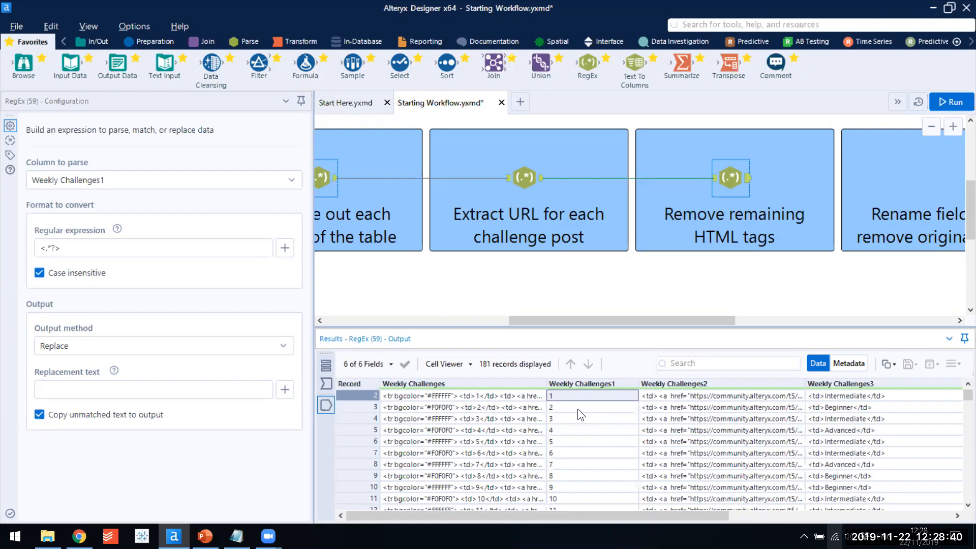
# - Add a Multi-Field Formula tool above the RegEx tool in the HTML tag removal container and connect it to the URL RegEx tool
pyautogui.click(165, 40)
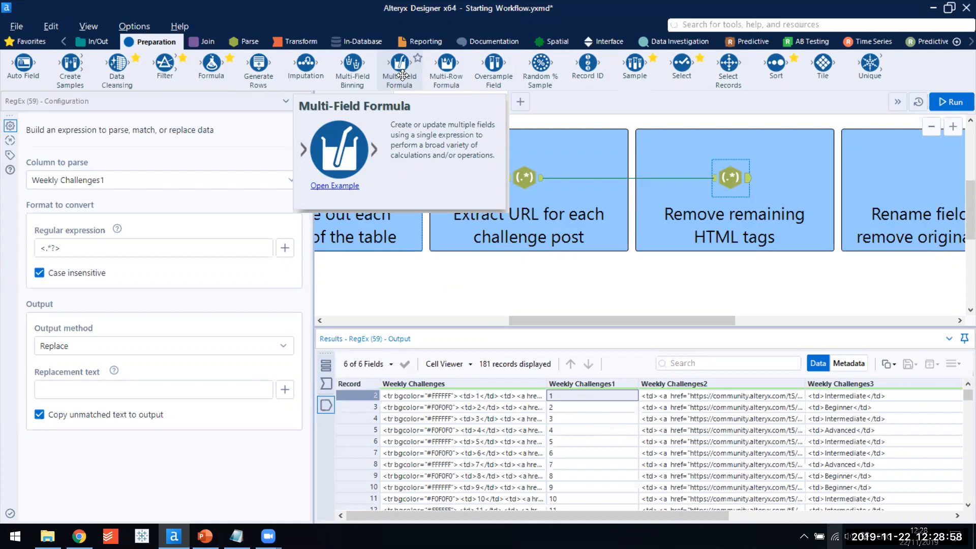
pyautogui.moveTo(402, 75); pyautogui.dragTo(729, 144)
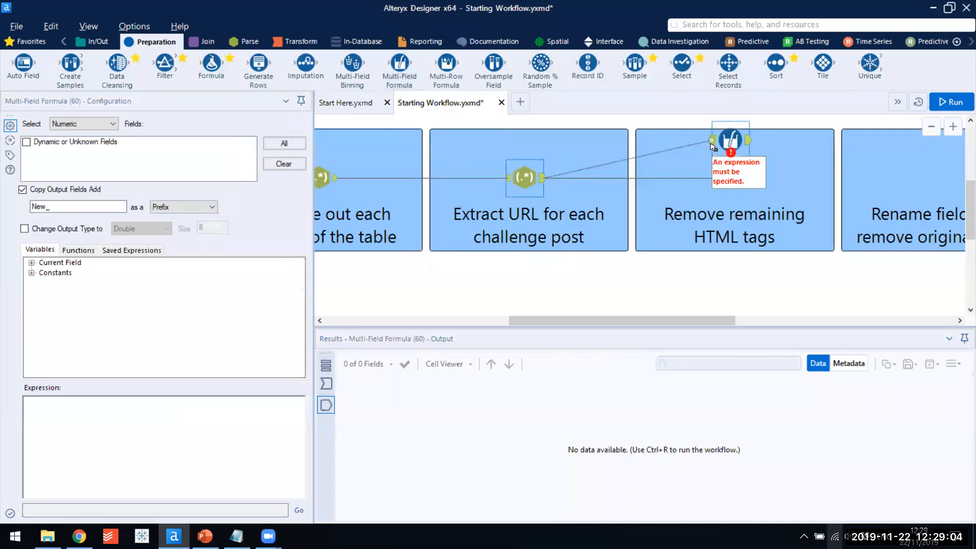
pyautogui.moveTo(541, 178); pyautogui.dragTo(717, 140)
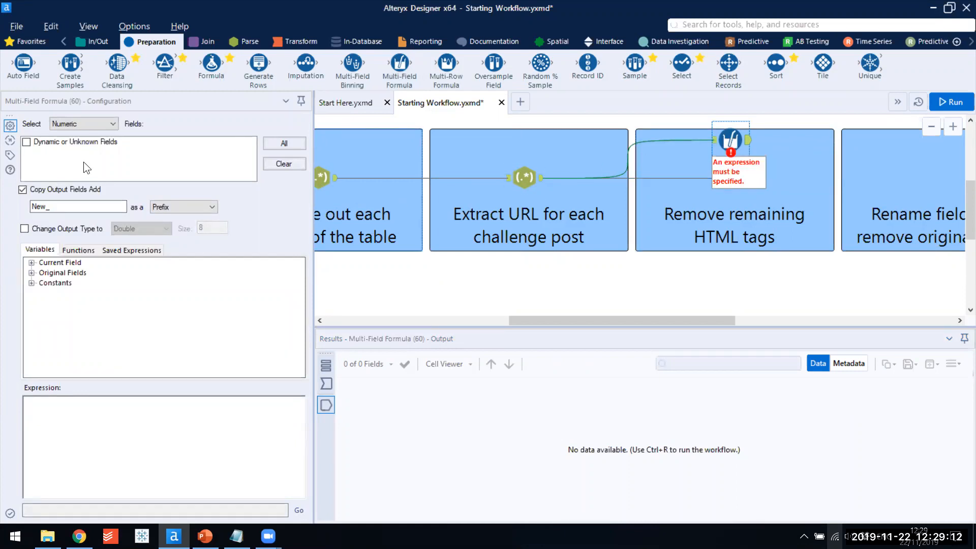
# - Set the Multi-Field Formula to text fields, select all but the original Weekly Challenges field, and turn off copying output fields
pyautogui.click(77, 127)
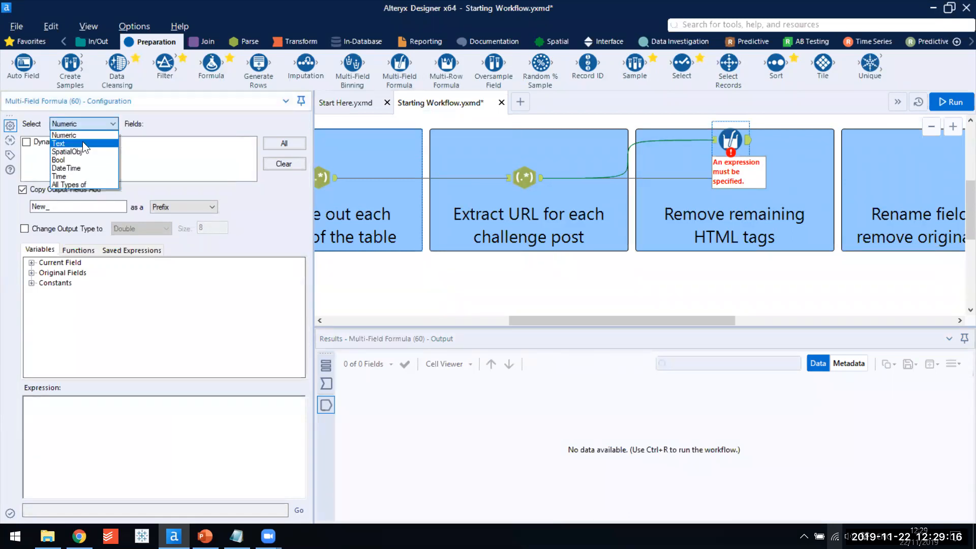
pyautogui.click(82, 142)
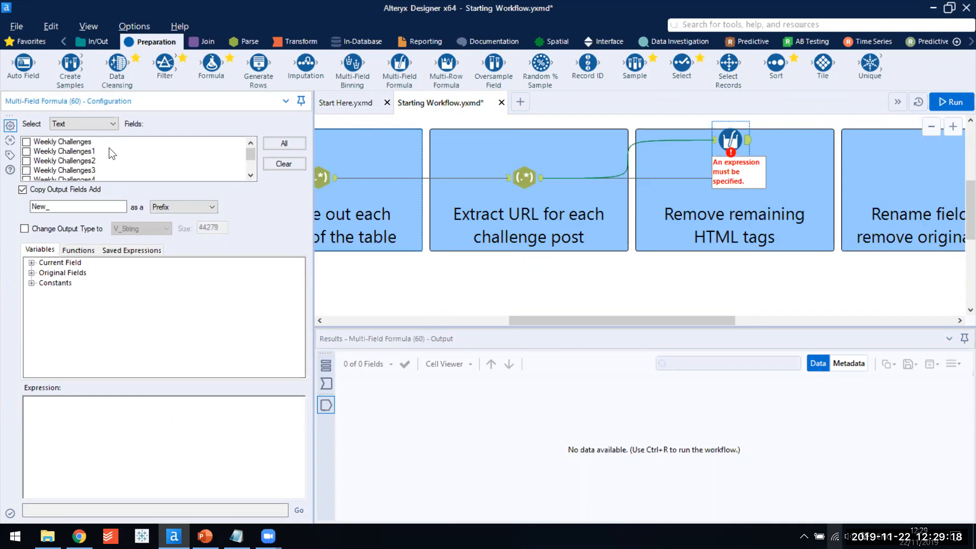
pyautogui.click(278, 143)
pyautogui.click(33, 160)
pyautogui.scroll(2, 34, 158)
pyautogui.click(26, 143)
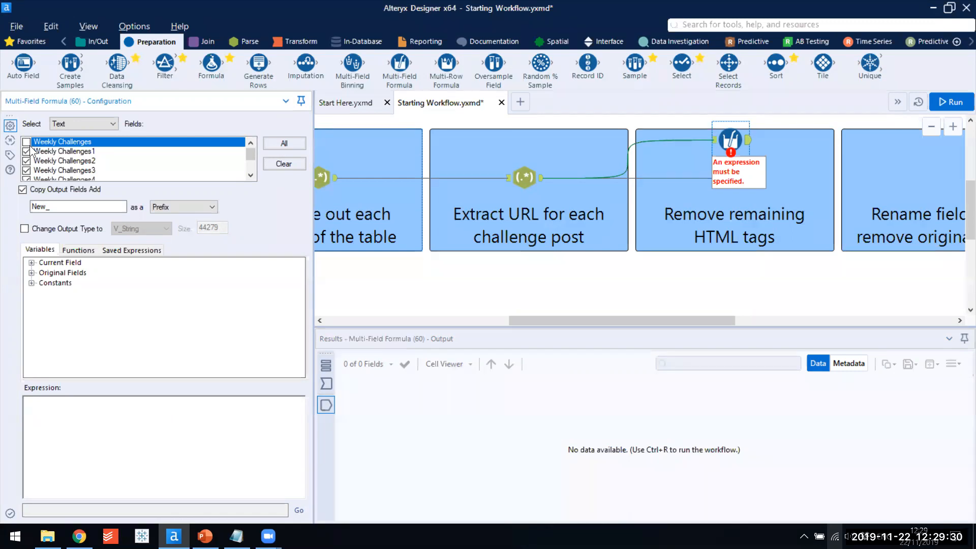
pyautogui.click(23, 190)
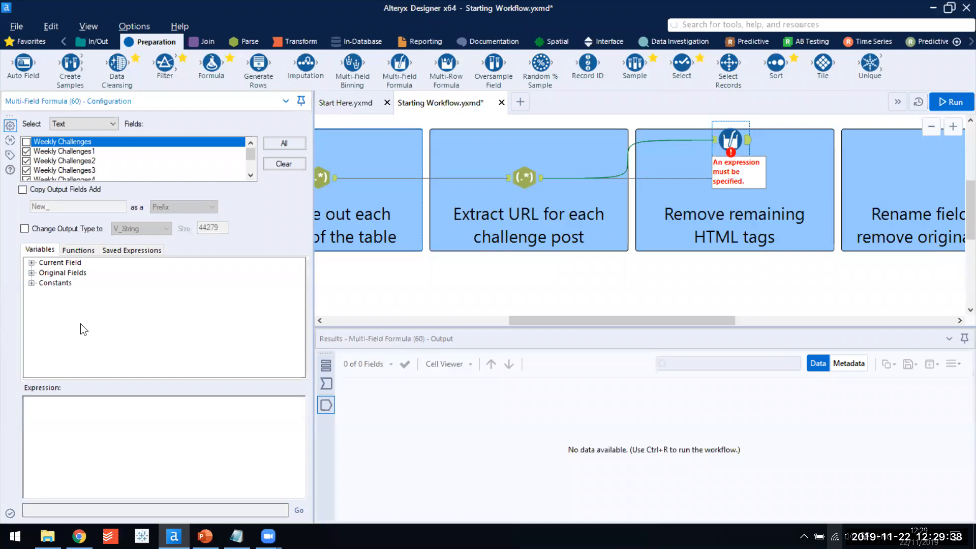
# - Browse the formula's string functions and read the descriptions of REGEX_CountMatches and REGEX_Replace
pyautogui.click(67, 247)
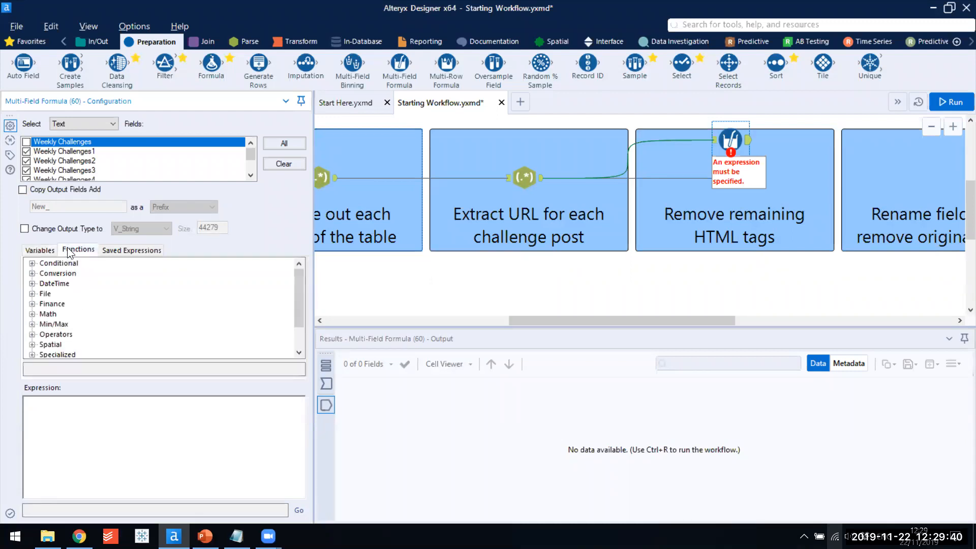
pyautogui.scroll(-1, 45, 343)
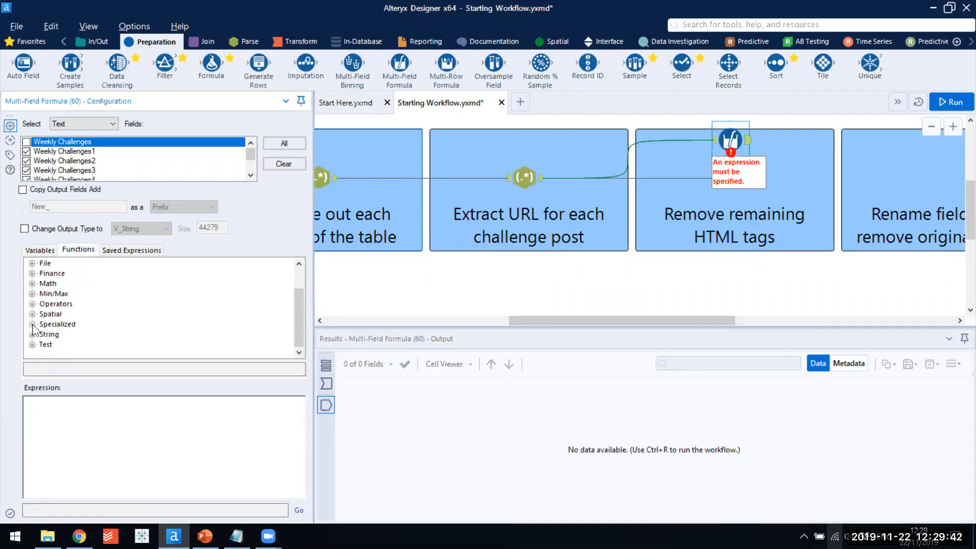
pyautogui.click(32, 334)
pyautogui.scroll(-4, 123, 282)
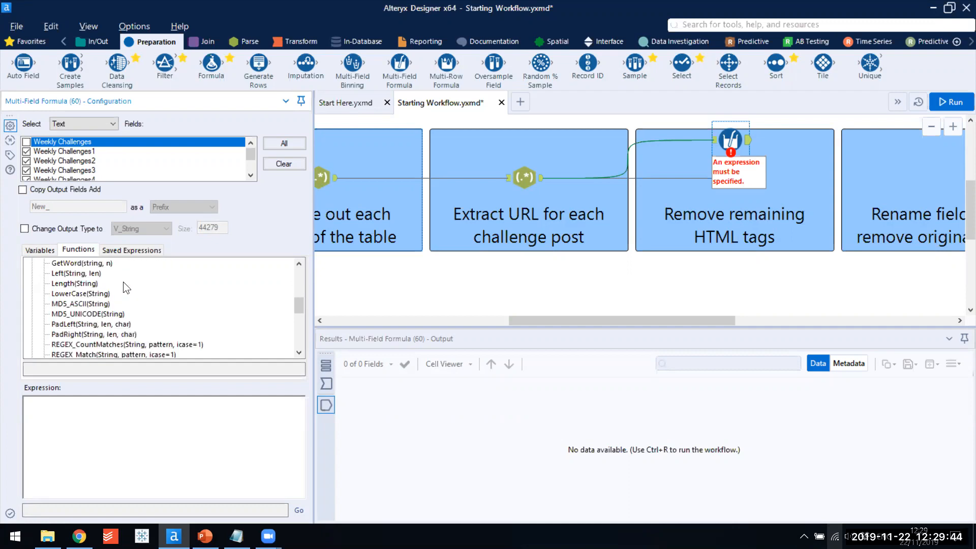
pyautogui.scroll(-1, 122, 283)
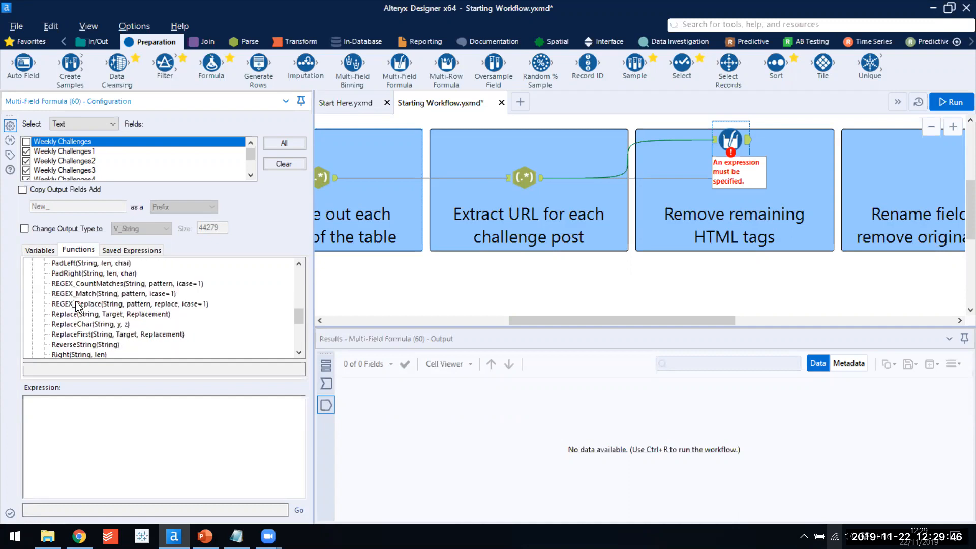
pyautogui.click(66, 283)
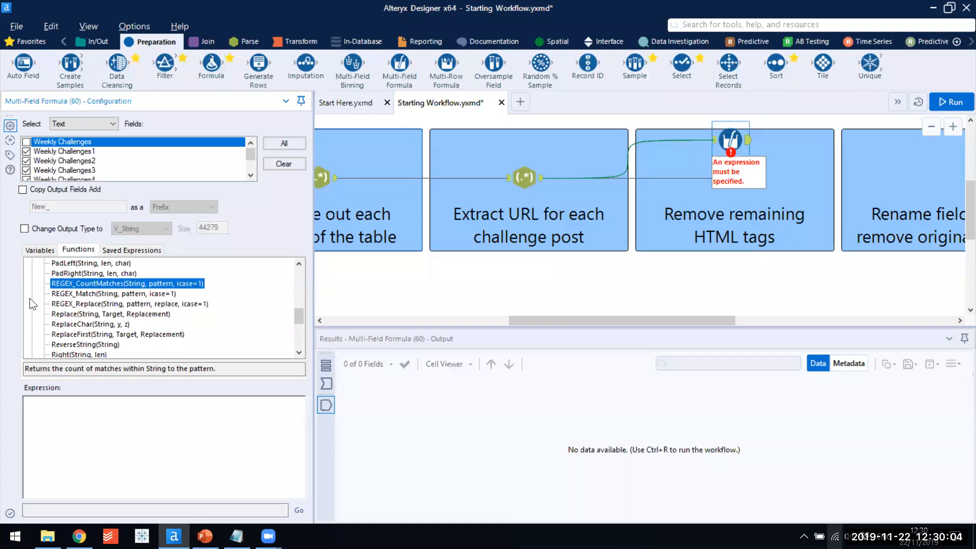
pyautogui.click(76, 303)
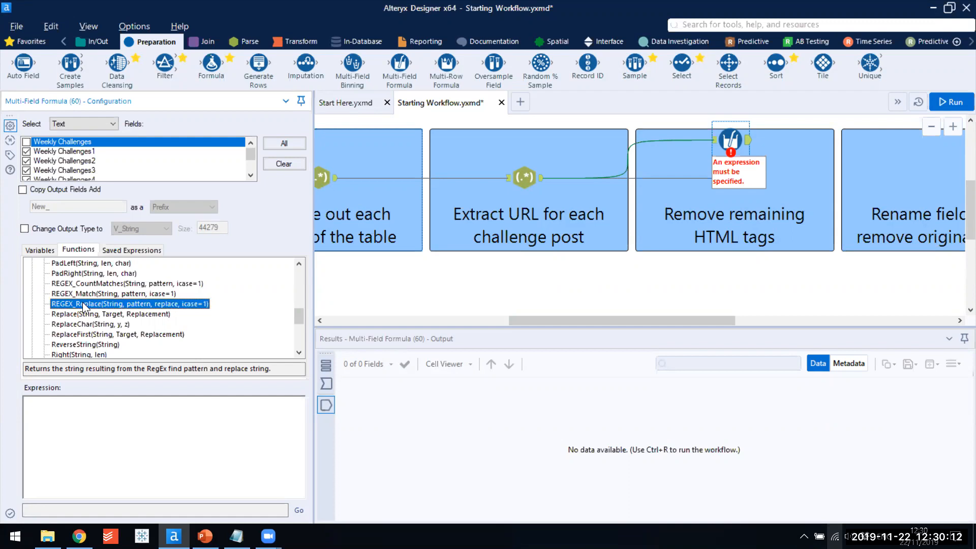
# - Copy REGEX_REPLACE([_CurrentField_],'<.*?>','') from the Cheat Sheet into the Multi-Field Formula expression, and highlight its pattern and replacement arguments
pyautogui.hotkey('alt', 'Tab')
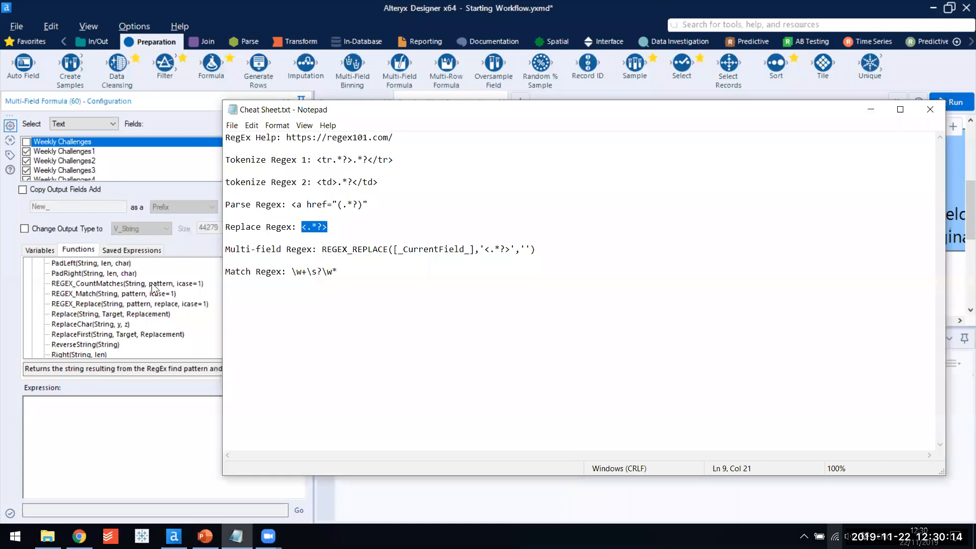
pyautogui.moveTo(321, 249); pyautogui.dragTo(533, 249)
pyautogui.hotkey('ctrl', 'c')
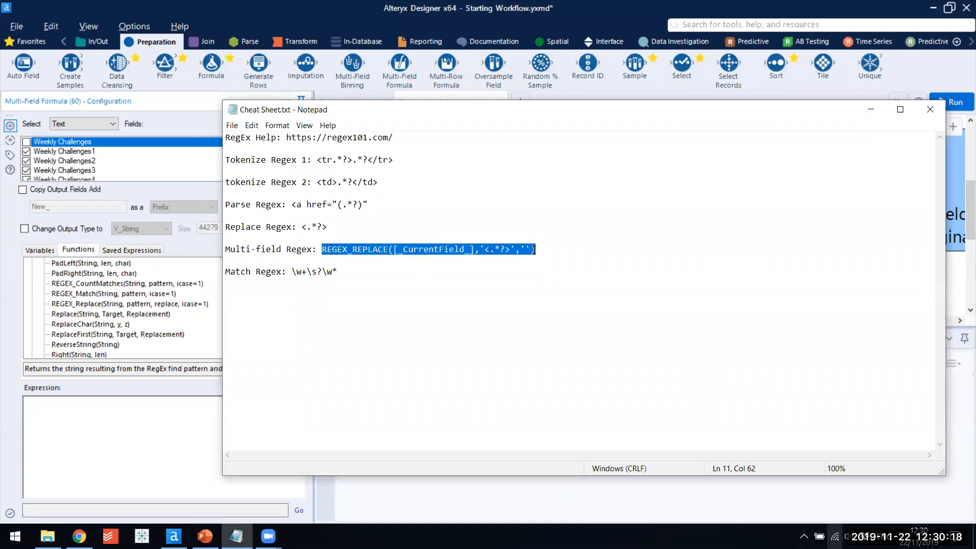
pyautogui.click(103, 434)
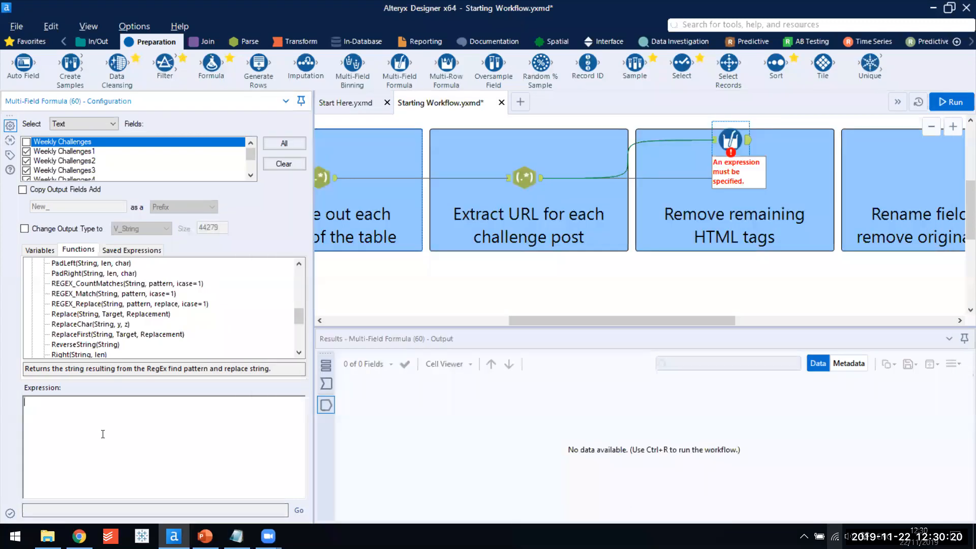
pyautogui.hotkey('ctrl', 'v')
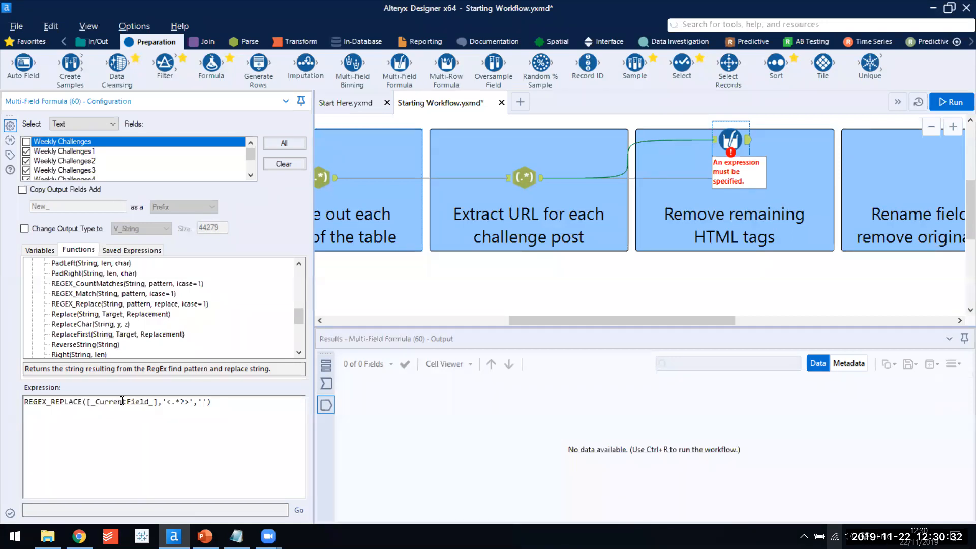
pyautogui.moveTo(161, 401); pyautogui.dragTo(195, 404)
pyautogui.moveTo(198, 402); pyautogui.dragTo(209, 404)
# - Run the workflow and review the Multi-Field Formula output, including the URL column, the original HTML column and the first-row headings
pyautogui.hotkey('ctrl', 'r')
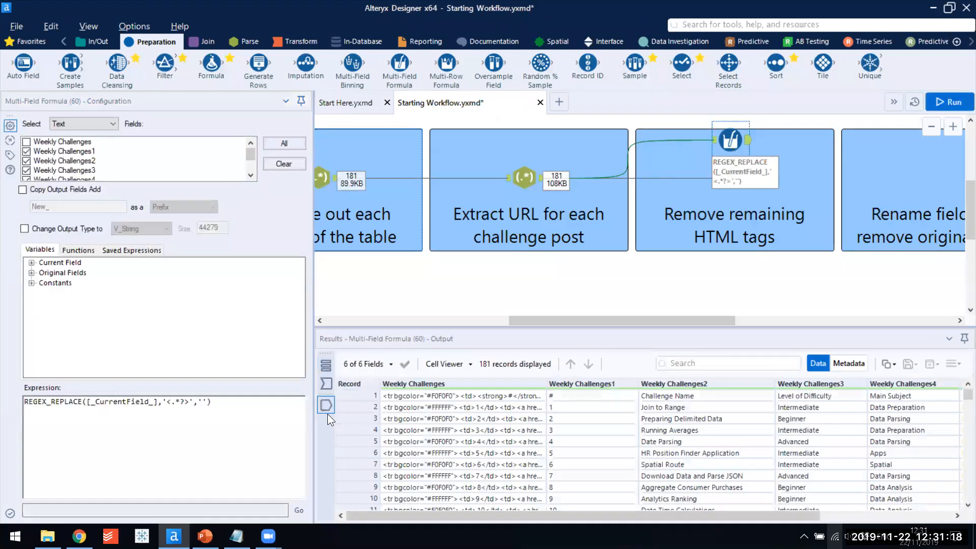
pyautogui.moveTo(491, 510); pyautogui.dragTo(632, 521)
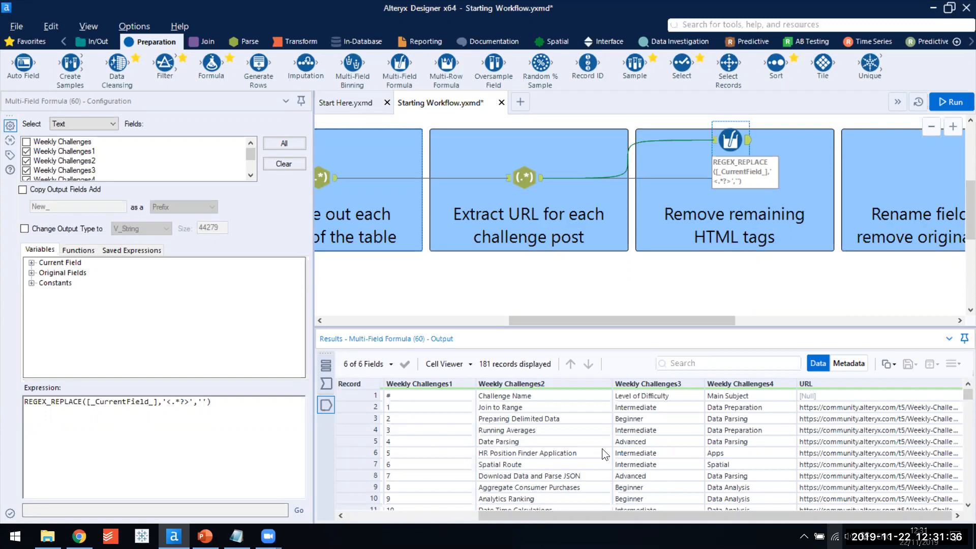
pyautogui.moveTo(584, 320); pyautogui.dragTo(653, 320)
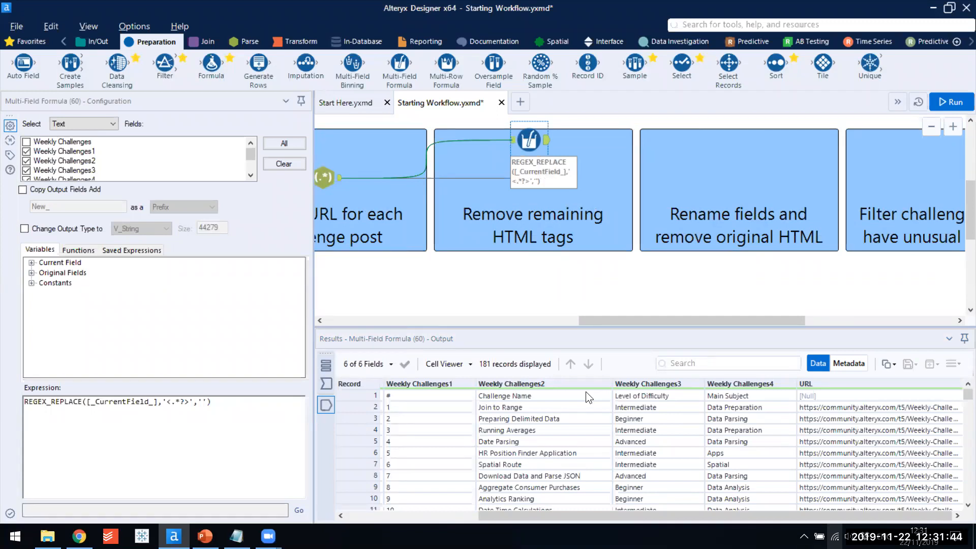
pyautogui.moveTo(600, 514); pyautogui.dragTo(496, 514)
pyautogui.click(469, 453)
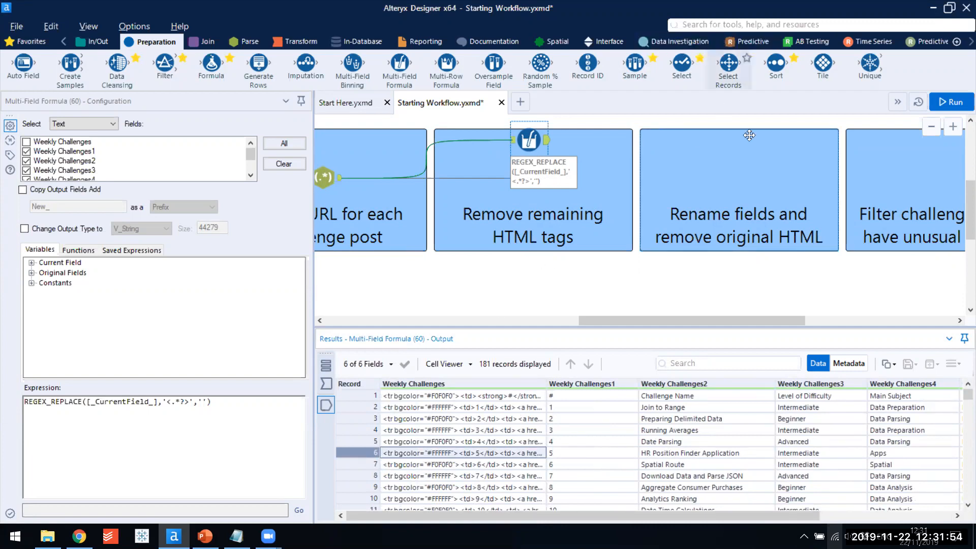
pyautogui.click(698, 395)
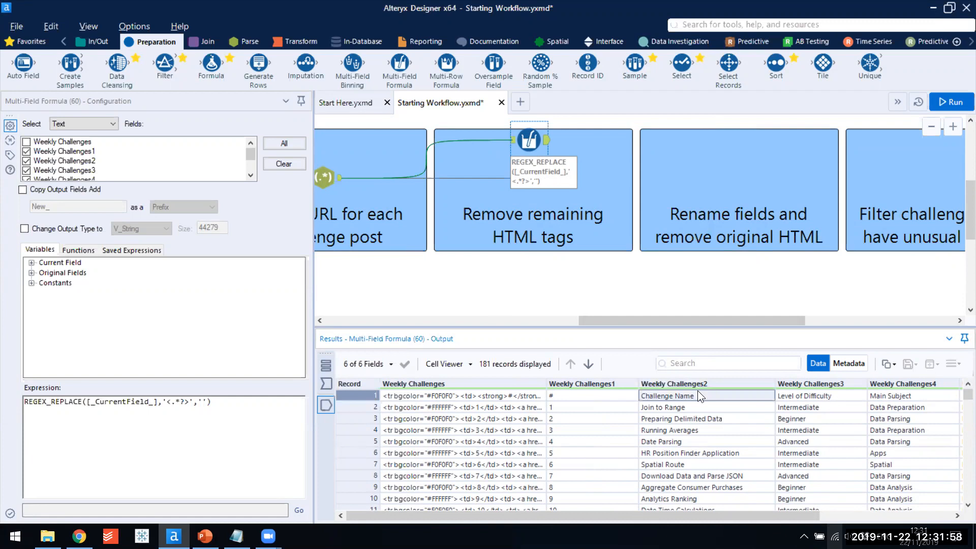
# - Search the tools for dynamic, add Dynamic Rename to the field renaming container, and connect the Multi-Field Formula output to its left input
pyautogui.click(699, 26)
pyautogui.write('dynamic')
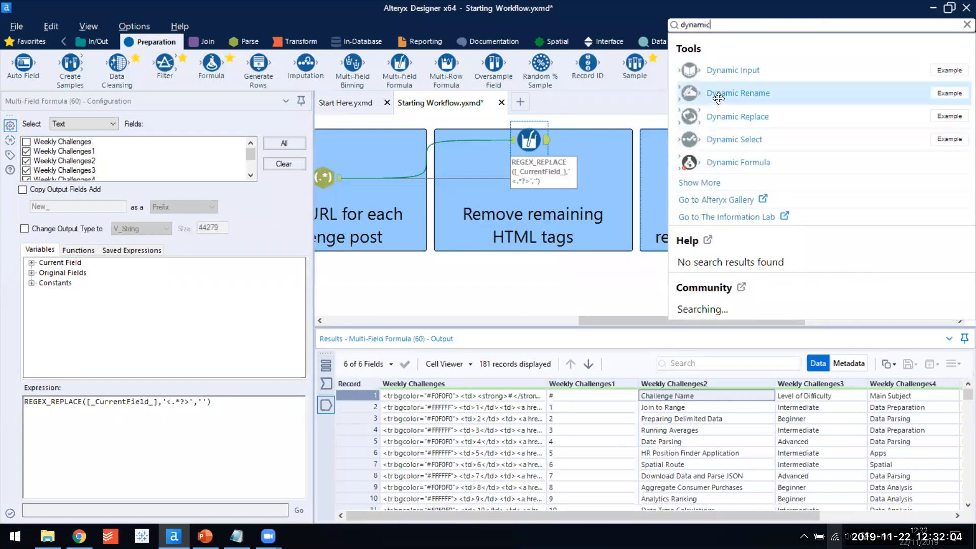
pyautogui.moveTo(717, 96); pyautogui.dragTo(650, 145)
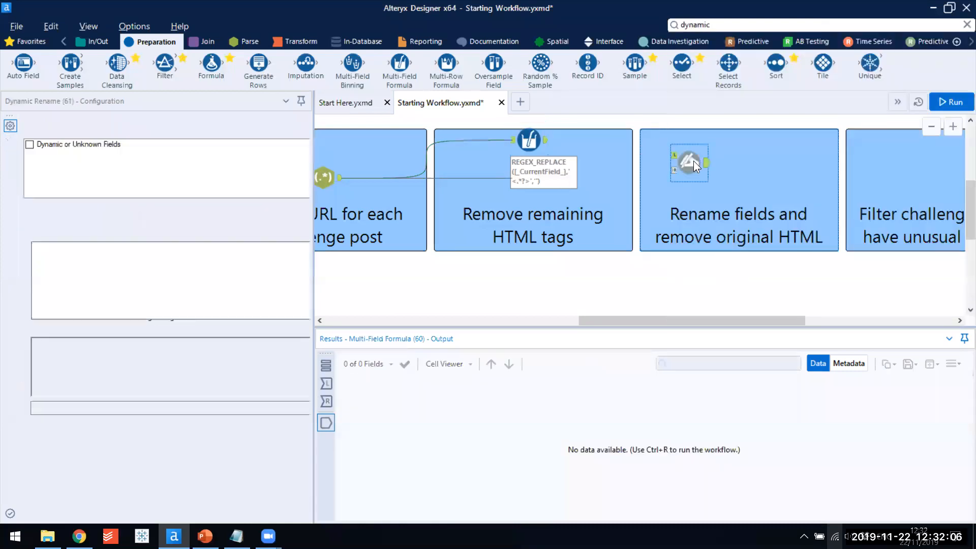
pyautogui.moveTo(545, 140); pyautogui.dragTo(673, 157)
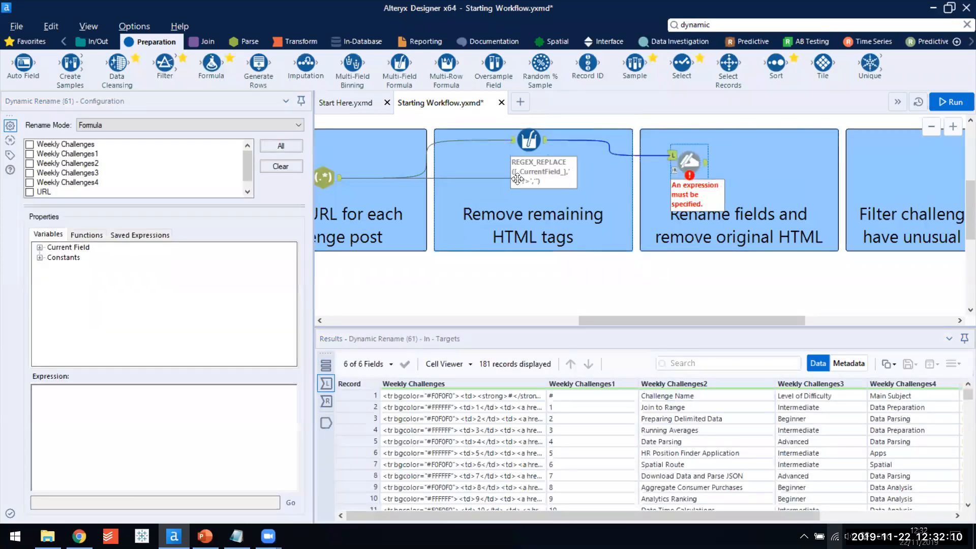
# - Set the rename mode to Take Field Names from First Row of Data and exclude the URL and Weekly Challenges fields
pyautogui.click(243, 126)
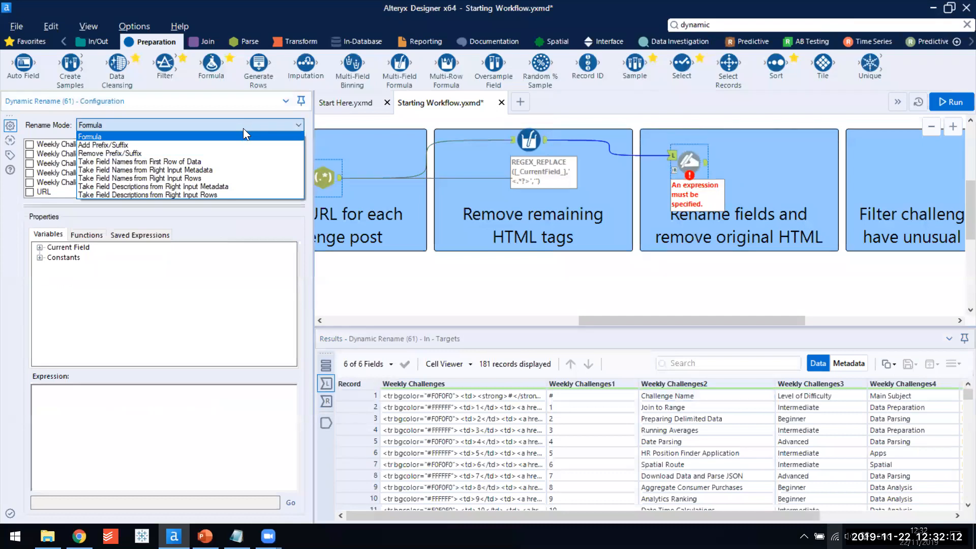
pyautogui.click(244, 160)
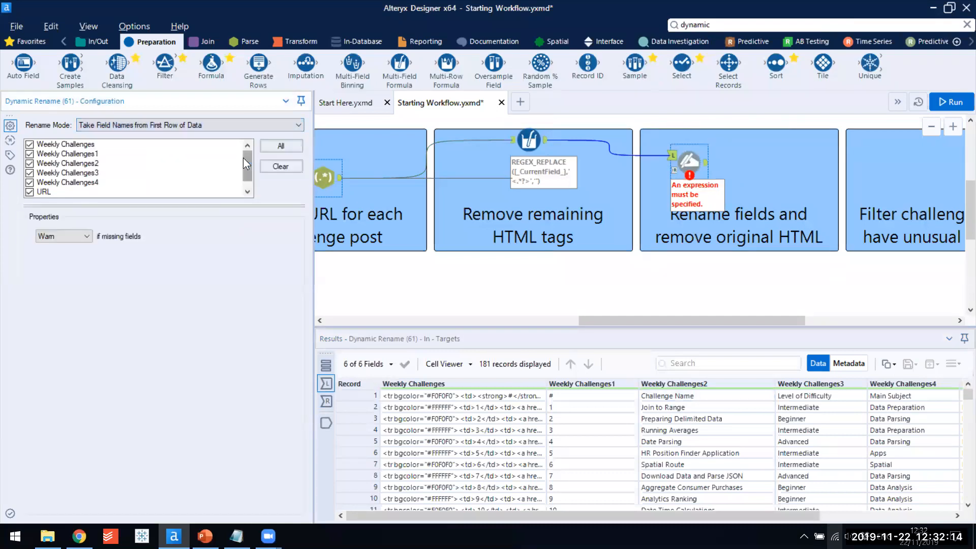
pyautogui.click(30, 193)
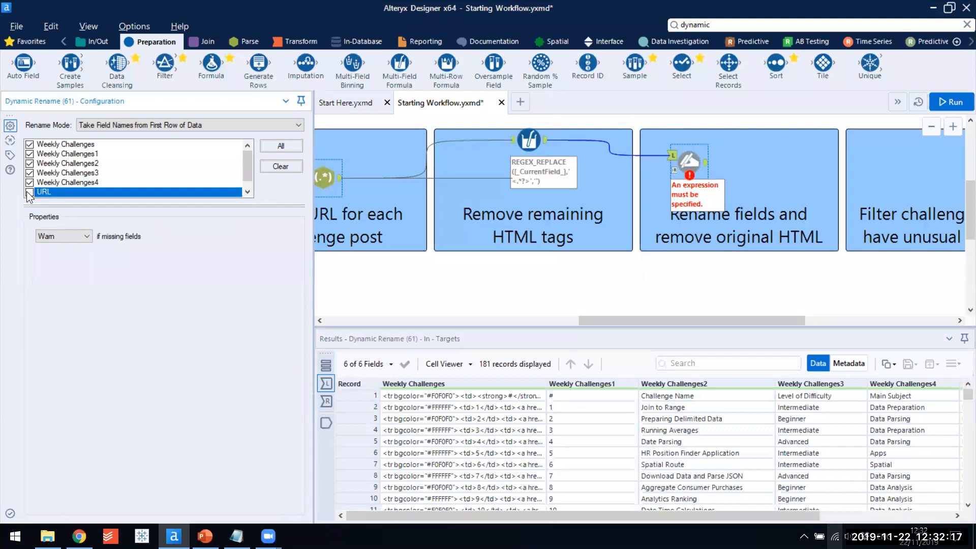
pyautogui.click(33, 144)
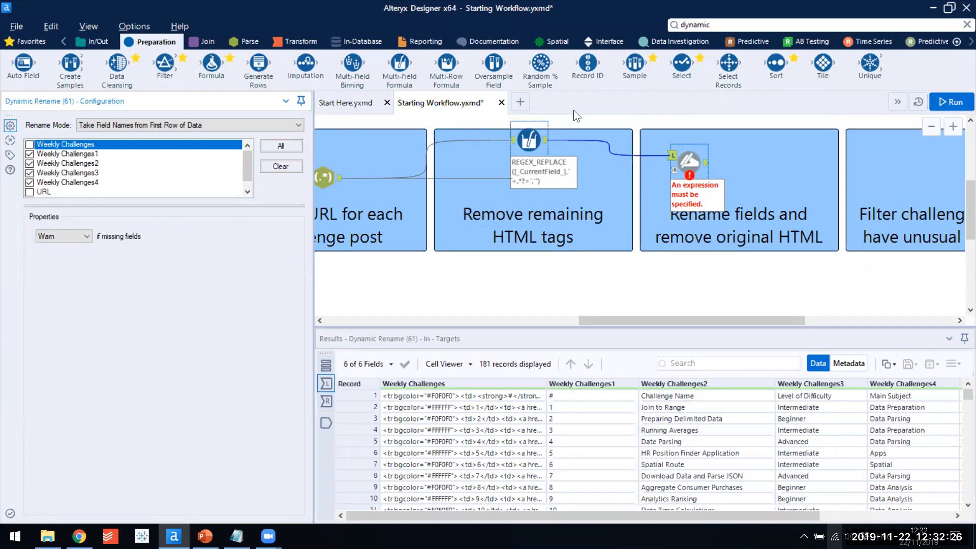
# - Add a Select tool after Dynamic Rename that drops the Weekly Challenges field, and run the workflow to view its output
pyautogui.moveTo(682, 63); pyautogui.dragTo(748, 164)
pyautogui.click(46, 155)
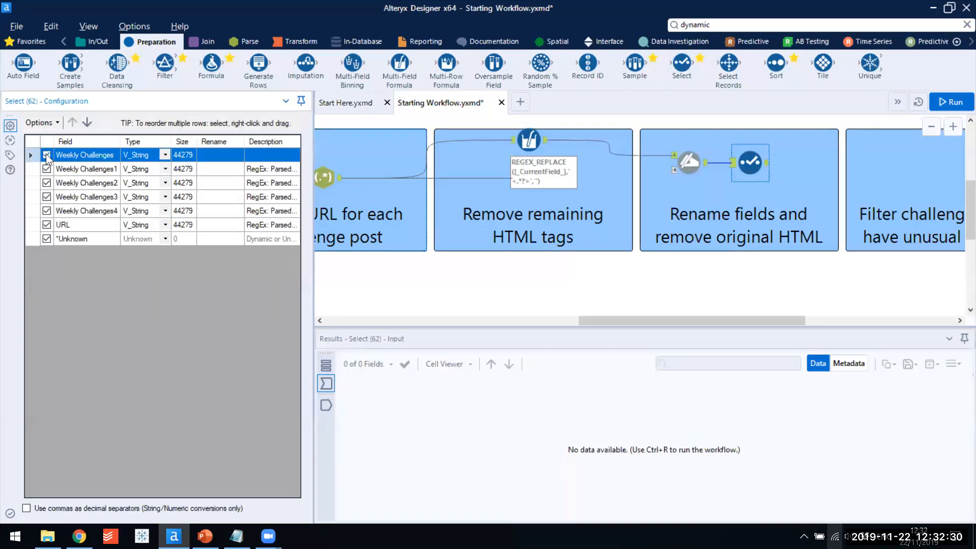
pyautogui.click(485, 274)
pyautogui.click(954, 101)
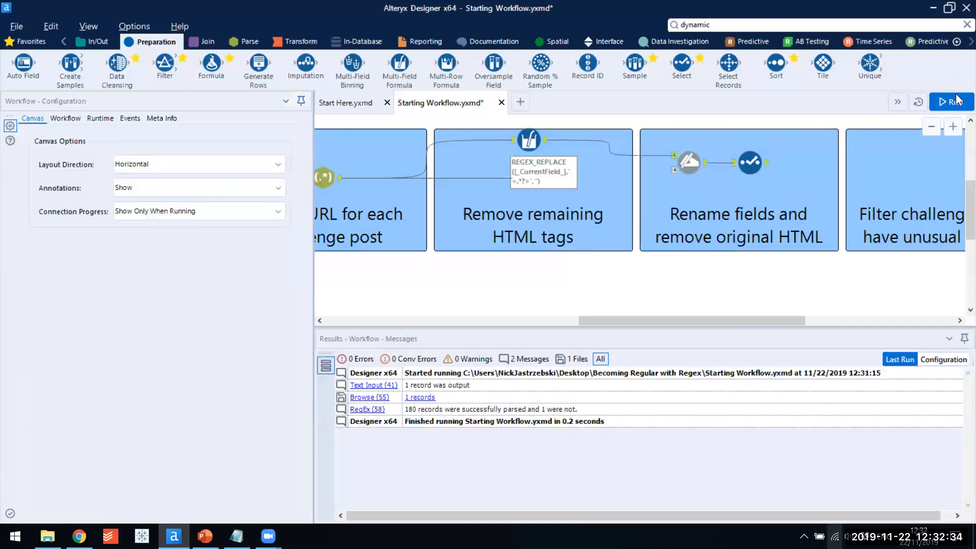
pyautogui.press('Return')
pyautogui.click(755, 166)
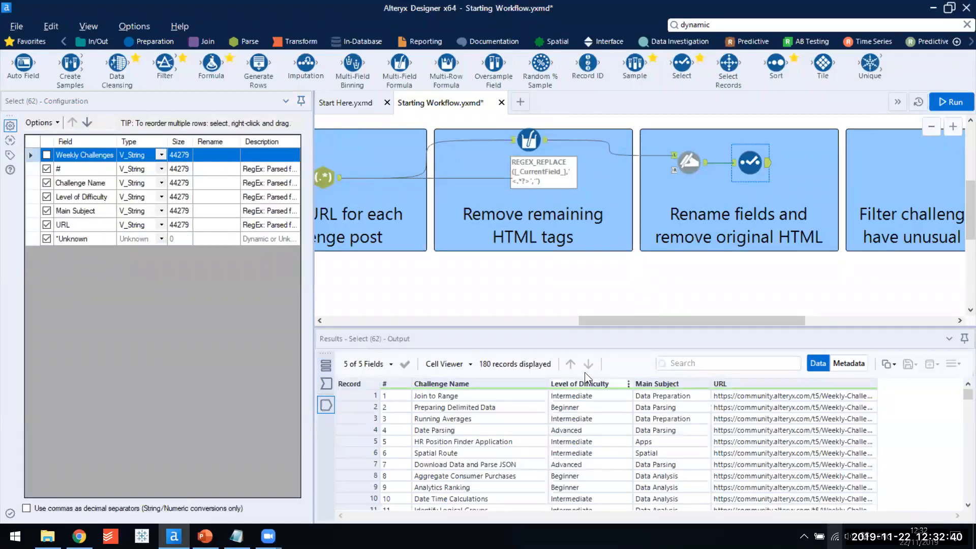
# - Examine the Main Subject values in the Select output for the different subject formats they use
pyautogui.moveTo(636, 320); pyautogui.dragTo(676, 324)
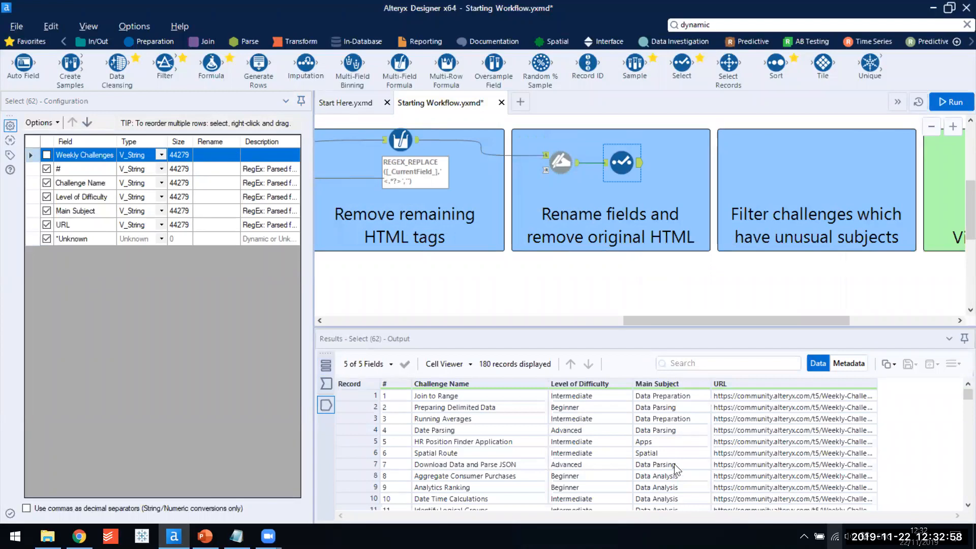
pyautogui.click(679, 395)
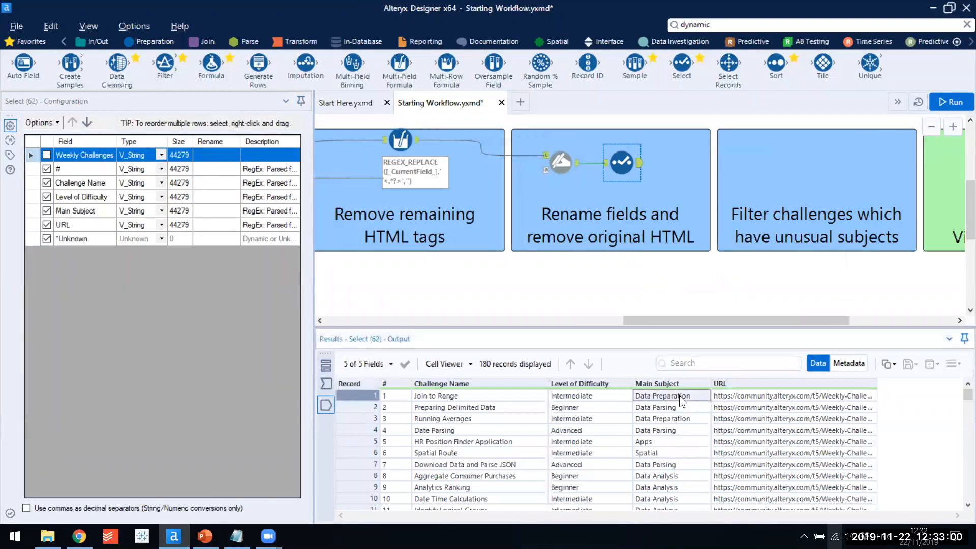
pyautogui.click(681, 442)
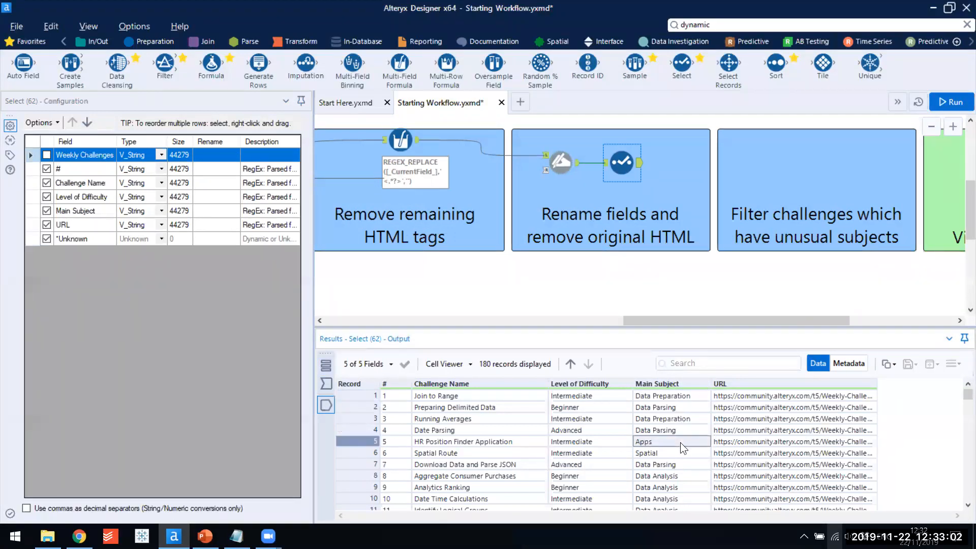
pyautogui.scroll(-5, 675, 449)
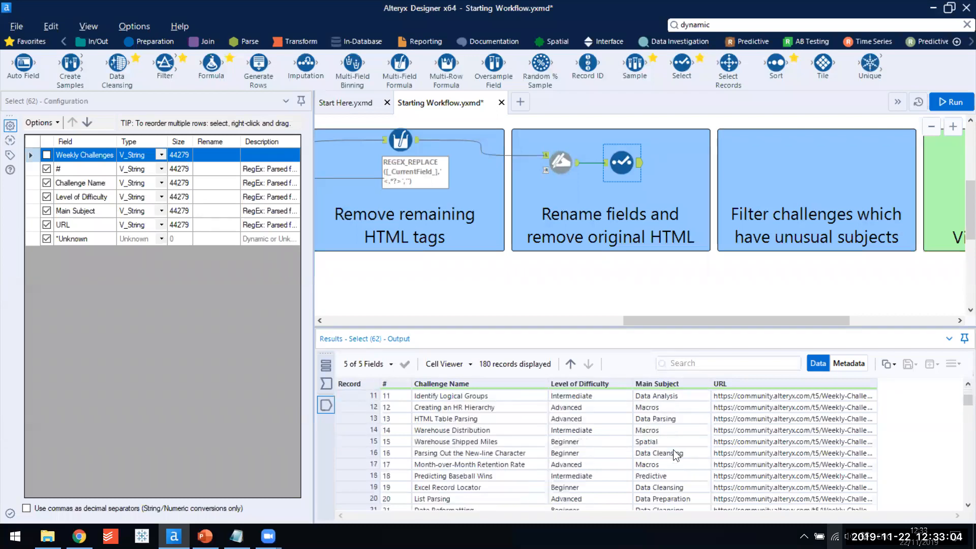
pyautogui.scroll(-1, 676, 454)
pyautogui.scroll(-1, 677, 454)
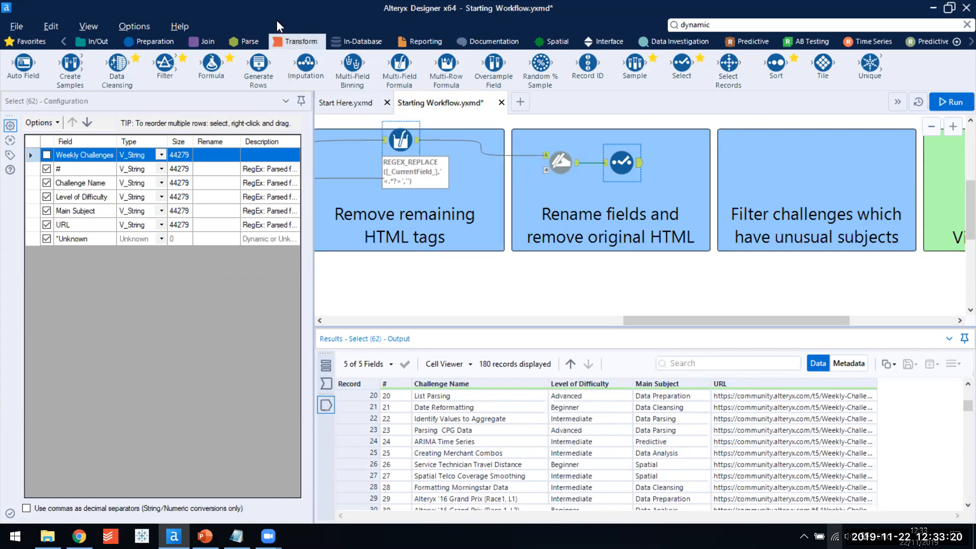
# - Add a RegEx tool to the unusual subjects container, connect the Select output to it, and view its input data
pyautogui.click(254, 41)
pyautogui.moveTo(70, 62); pyautogui.dragTo(752, 164)
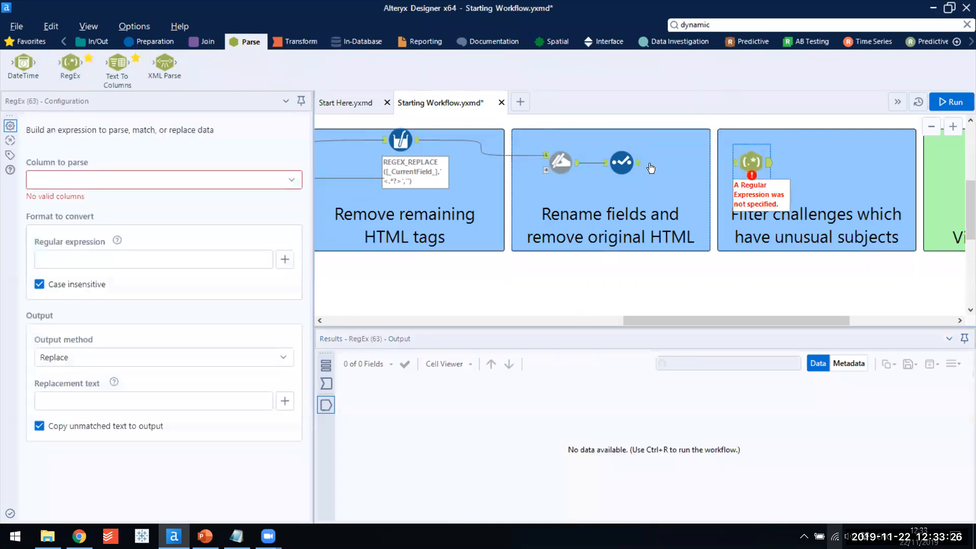
pyautogui.moveTo(638, 162); pyautogui.dragTo(749, 162)
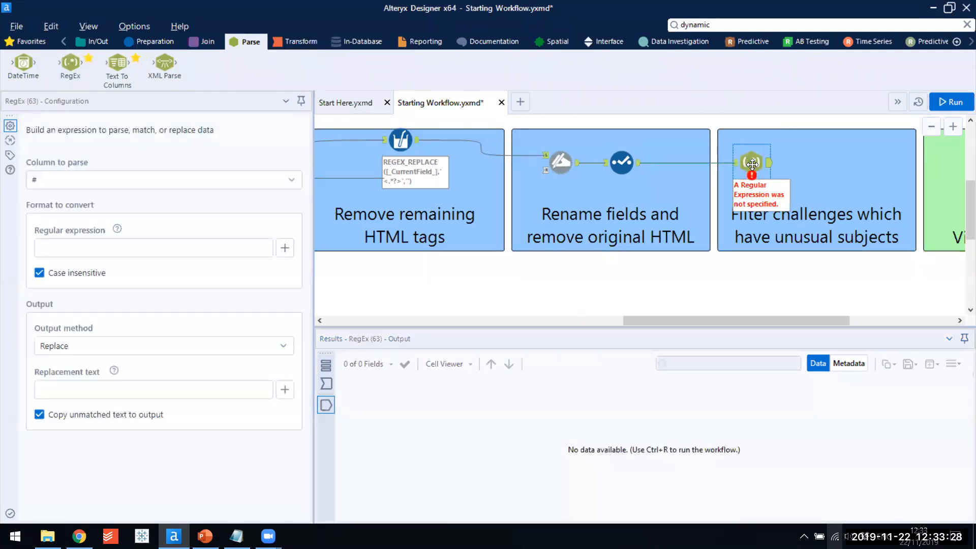
pyautogui.click(319, 388)
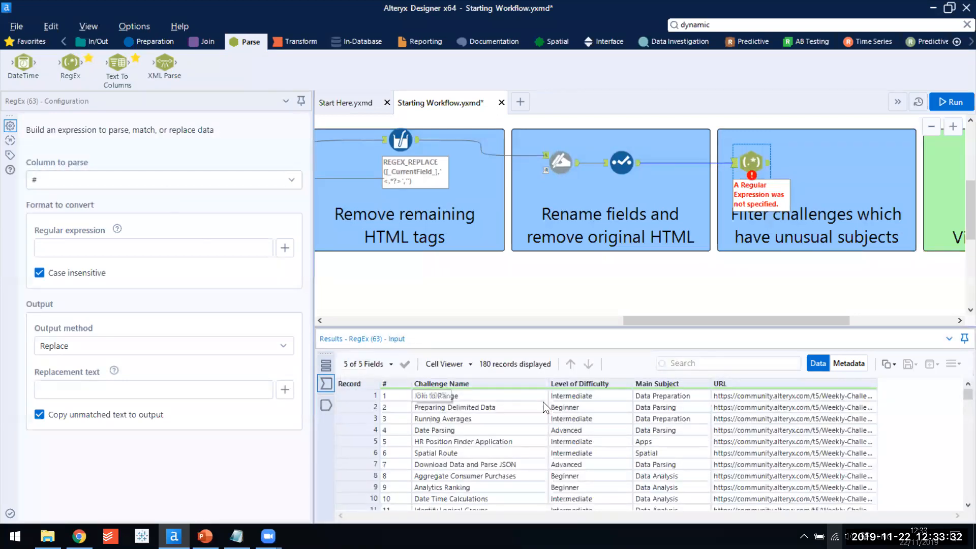
# - Set the RegEx column to parse to Main Subject and copy the Match expression \w+\s?\w* from the Cheat Sheet into it
pyautogui.click(265, 184)
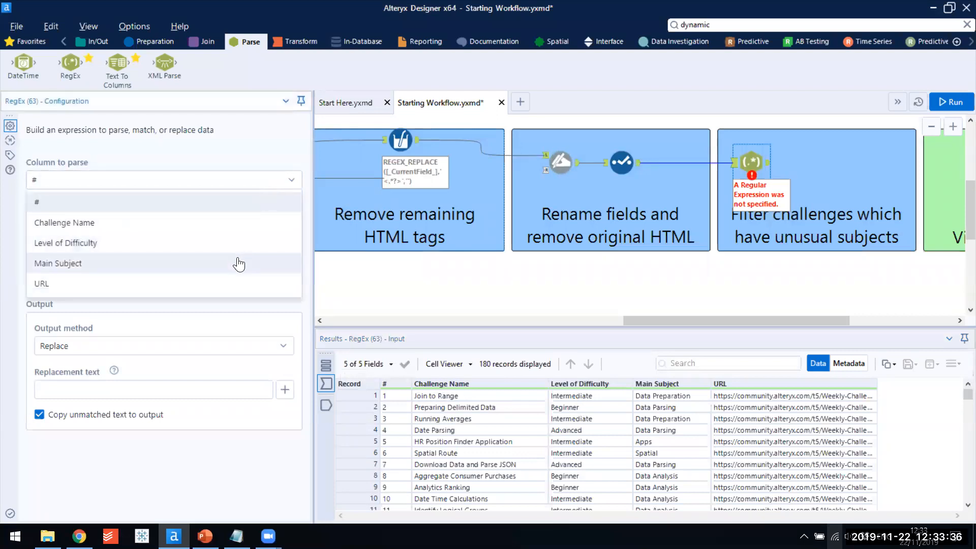
pyautogui.click(234, 263)
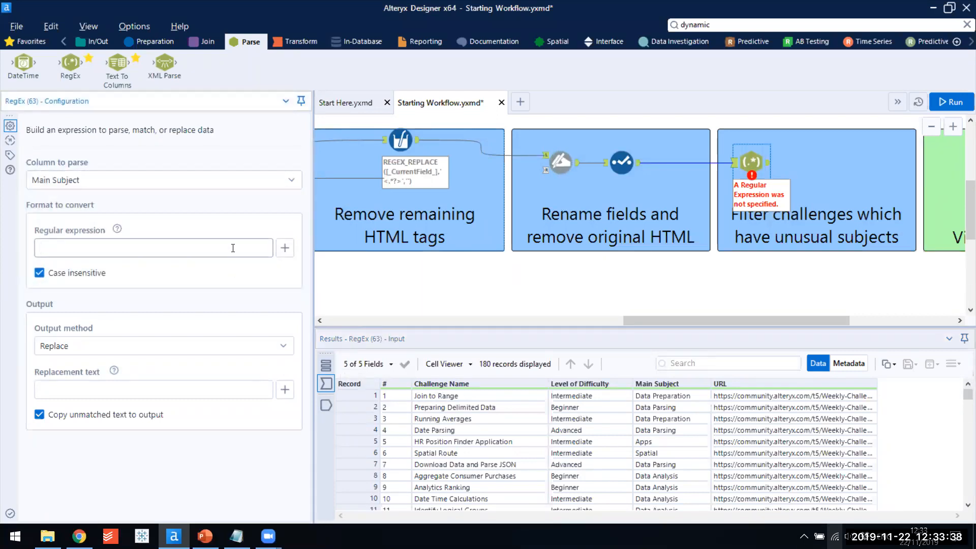
pyautogui.hotkey('alt', 'Tab')
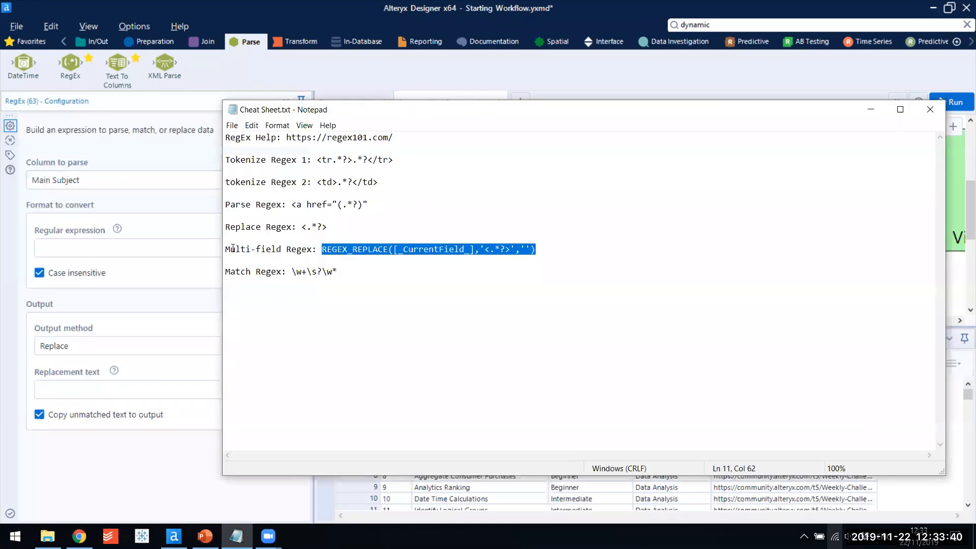
pyautogui.moveTo(292, 272); pyautogui.dragTo(338, 272)
pyautogui.hotkey('ctrl', 'c')
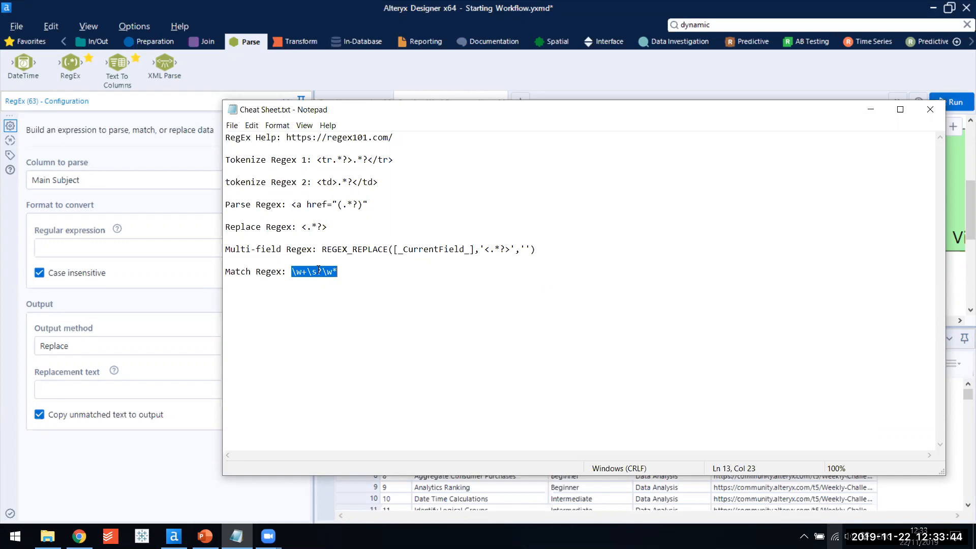
pyautogui.click(199, 249)
pyautogui.hotkey('ctrl', 'v')
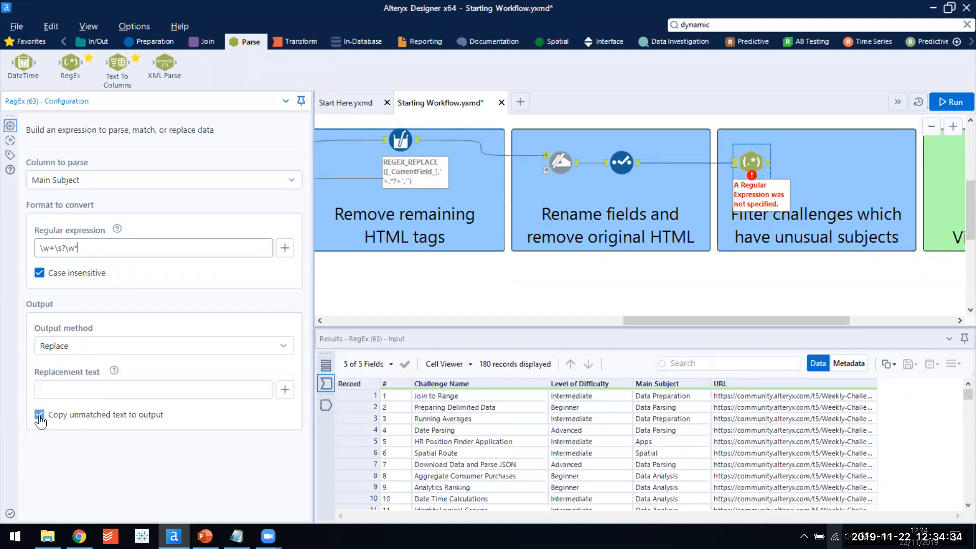
# - Set the RegEx output method to Match and name the match status column Matched
pyautogui.click(44, 349)
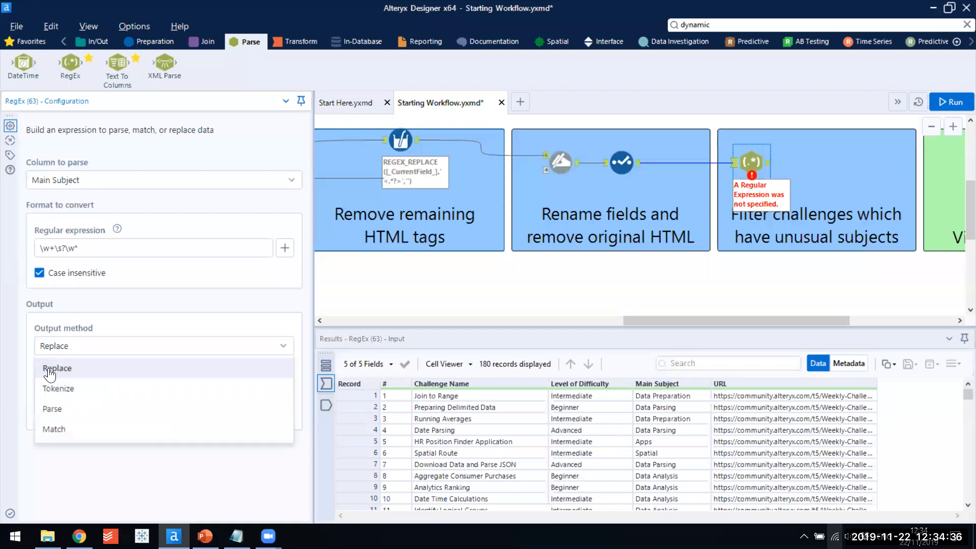
pyautogui.click(66, 430)
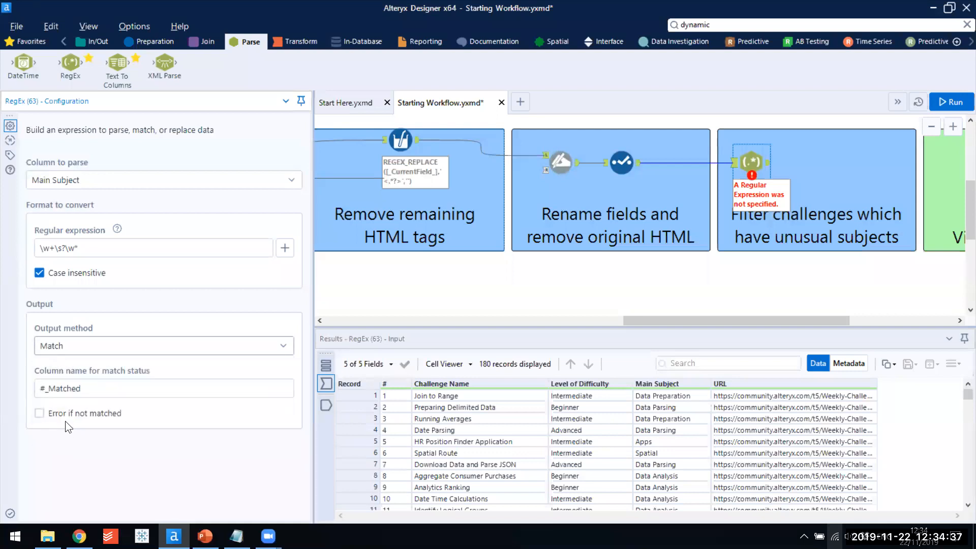
pyautogui.click(84, 389)
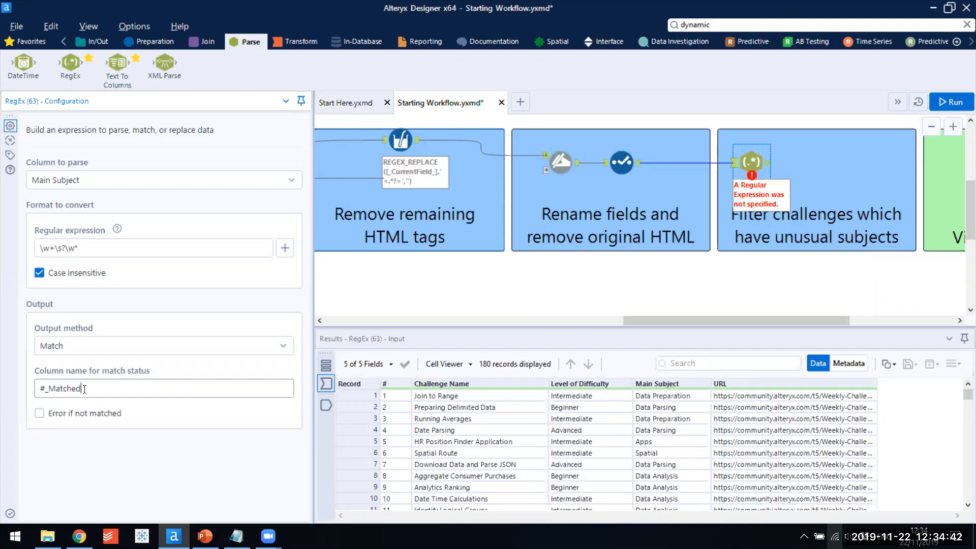
pyautogui.press('Left')
pyautogui.press('Left')
pyautogui.press('Left')
pyautogui.press('Left')
pyautogui.press('Left')
pyautogui.press('Left')
pyautogui.hotkey('shift', 'Left')
pyautogui.hotkey('shift', 'Left')
pyautogui.press('BackSpace')
# - Run the workflow and examine the Matched column, comparing a False record with its Main Subject value
pyautogui.hotkey('ctrl', 'r')
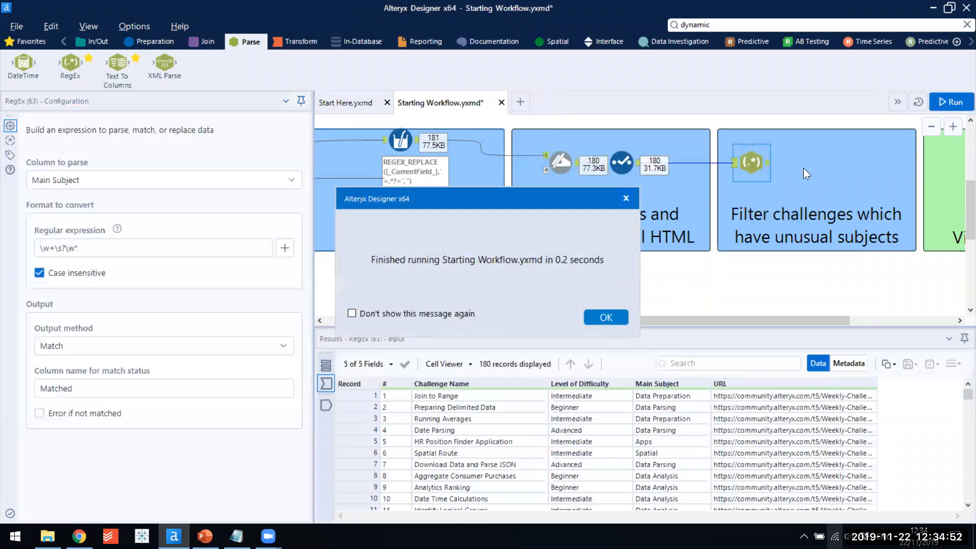
pyautogui.press('Return')
pyautogui.click(768, 163)
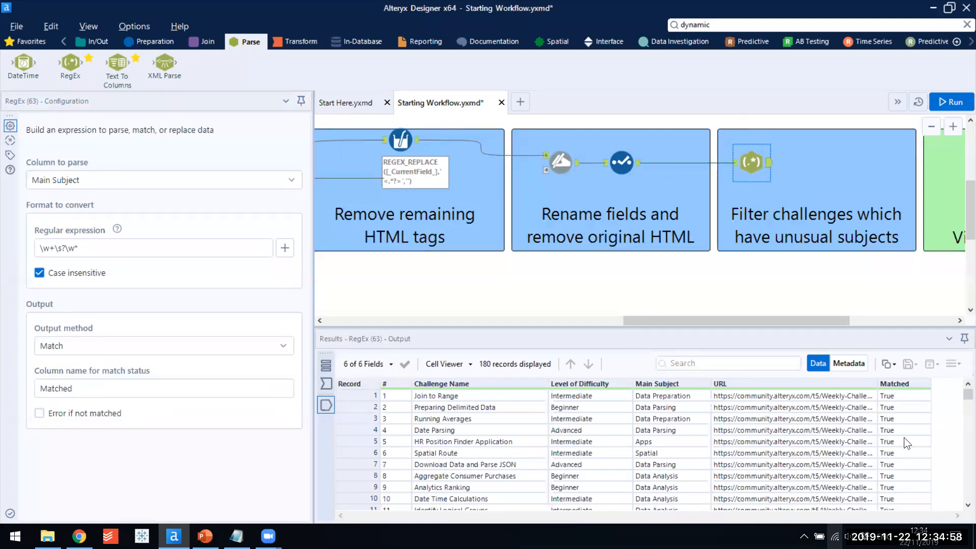
pyautogui.scroll(-6, 904, 437)
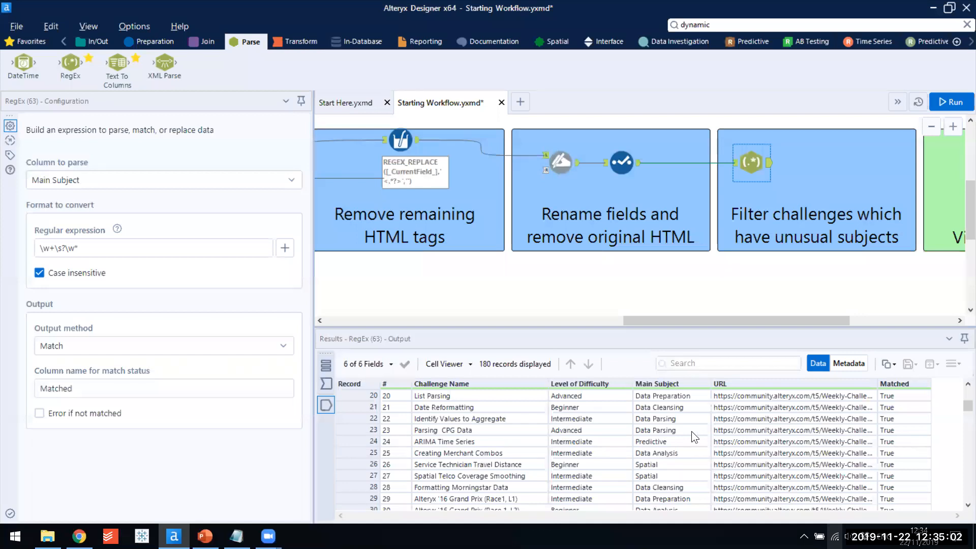
pyautogui.scroll(-11, 909, 446)
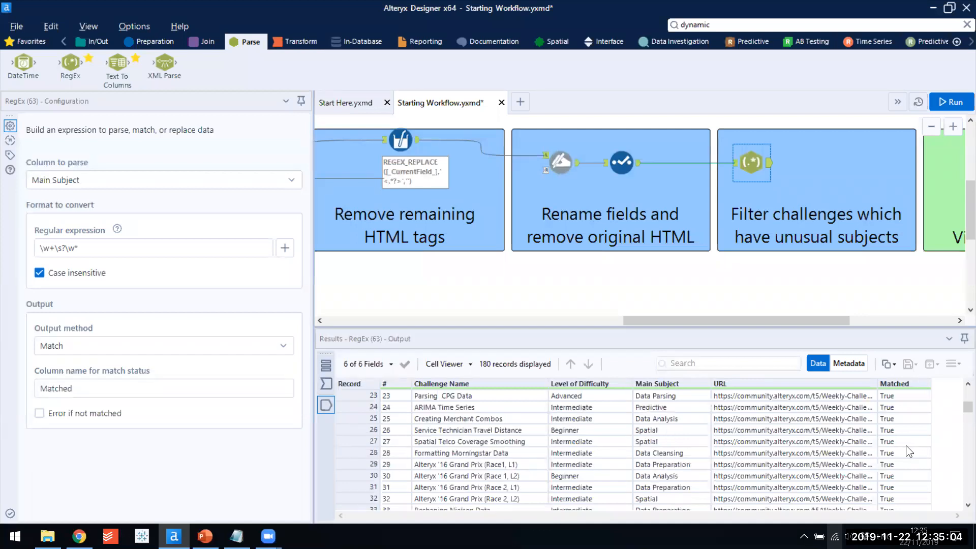
pyautogui.scroll(-7, 903, 444)
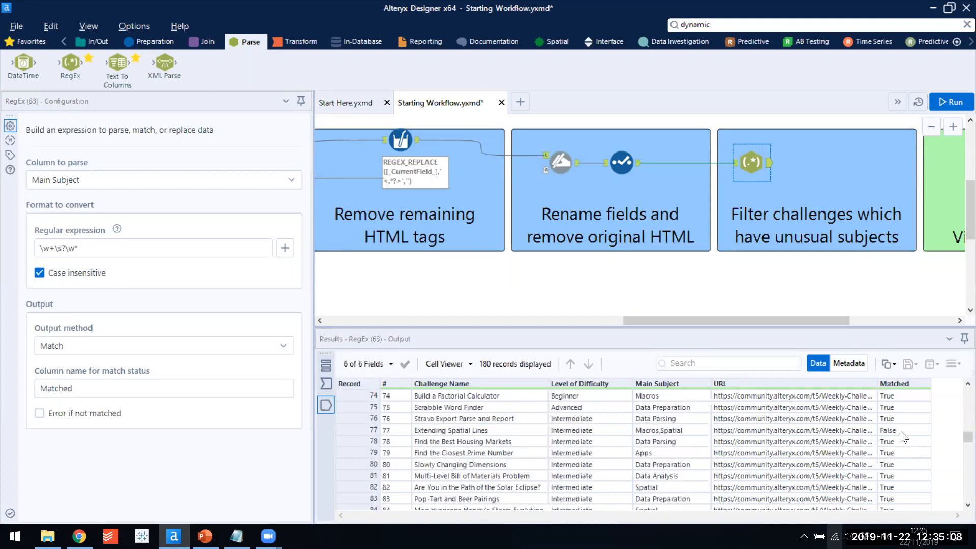
pyautogui.click(900, 430)
pyautogui.click(683, 432)
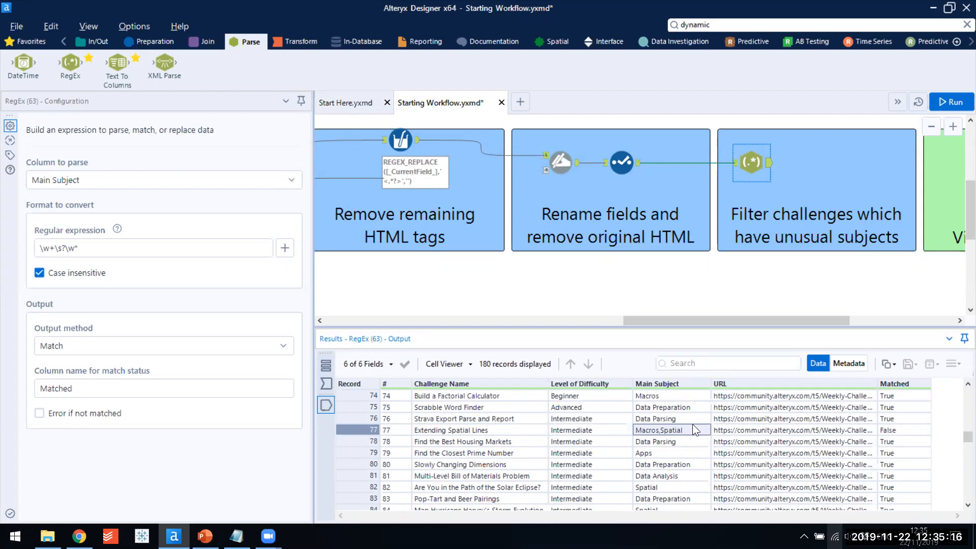
# - Add a Filter tool after the RegEx tool with the basic condition Matched Is true
pyautogui.click(150, 45)
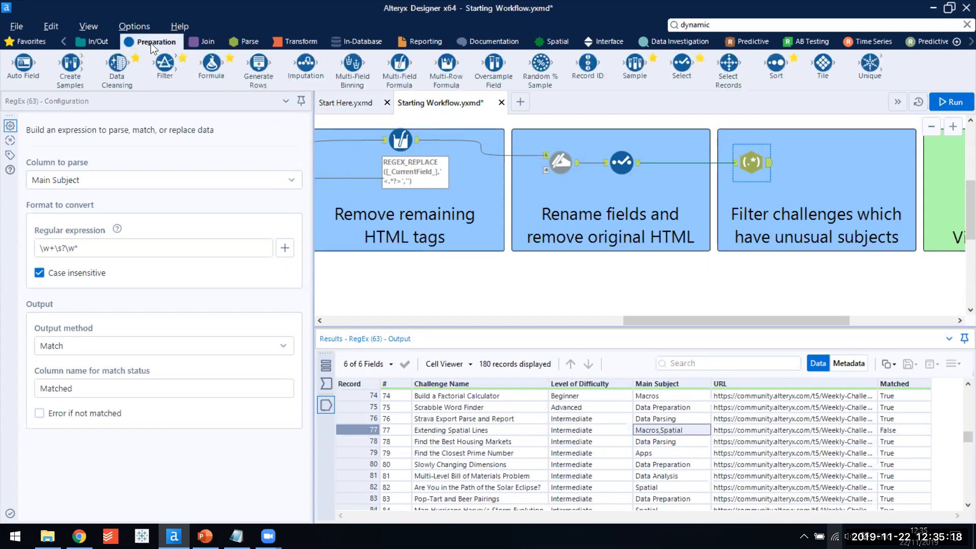
pyautogui.moveTo(164, 64); pyautogui.dragTo(812, 162)
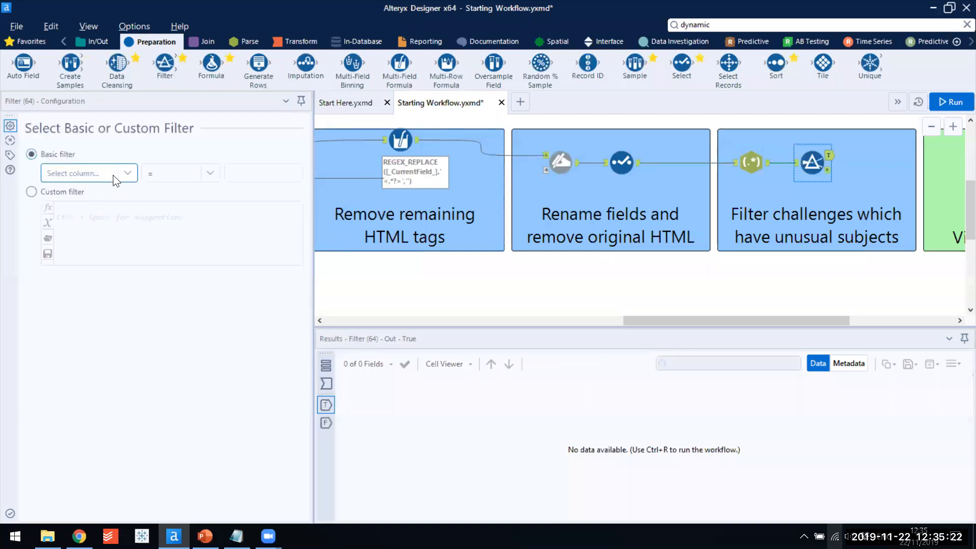
pyautogui.click(112, 174)
pyautogui.click(116, 256)
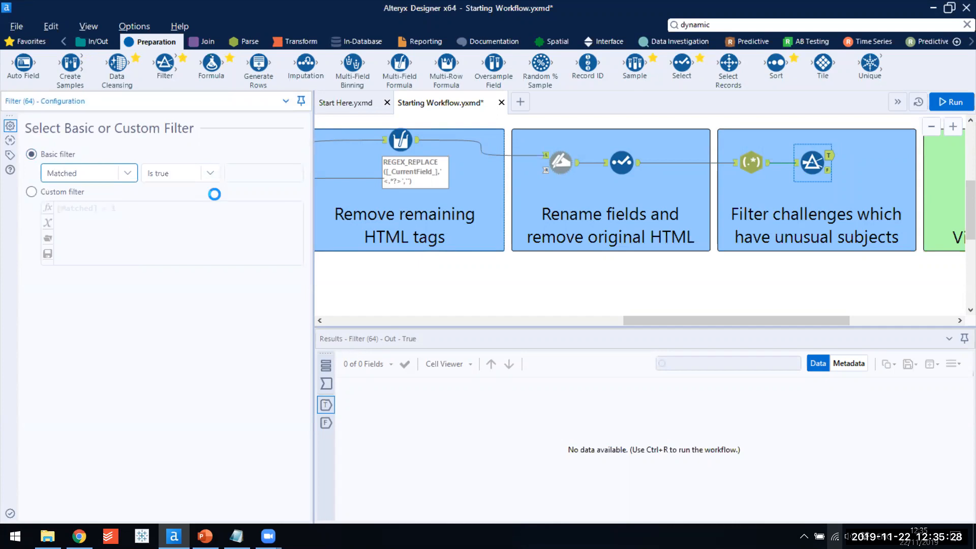
# - Run the workflow and review the Filter's input and False output, checking the Main Subject values of the unmatched challenges
pyautogui.hotkey('ctrl', 'r')
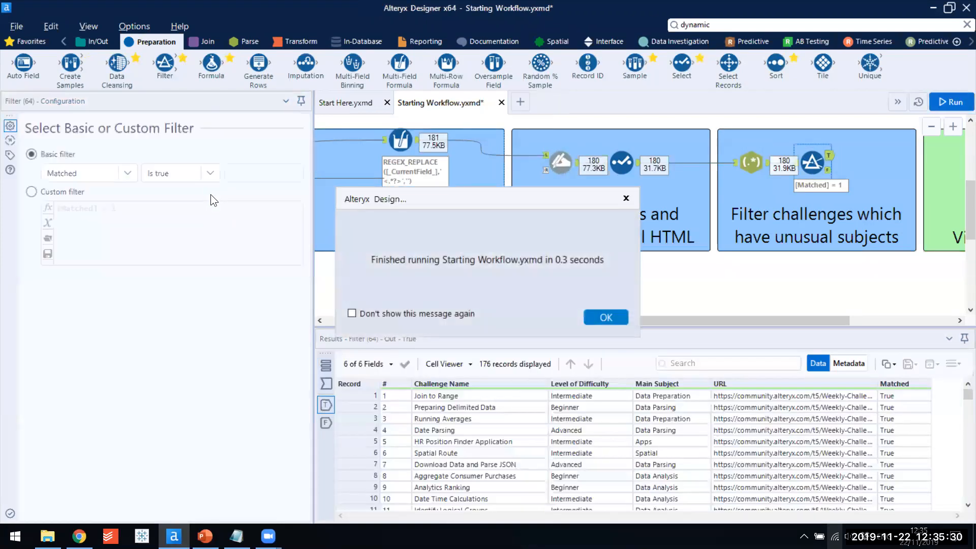
pyautogui.press('Return')
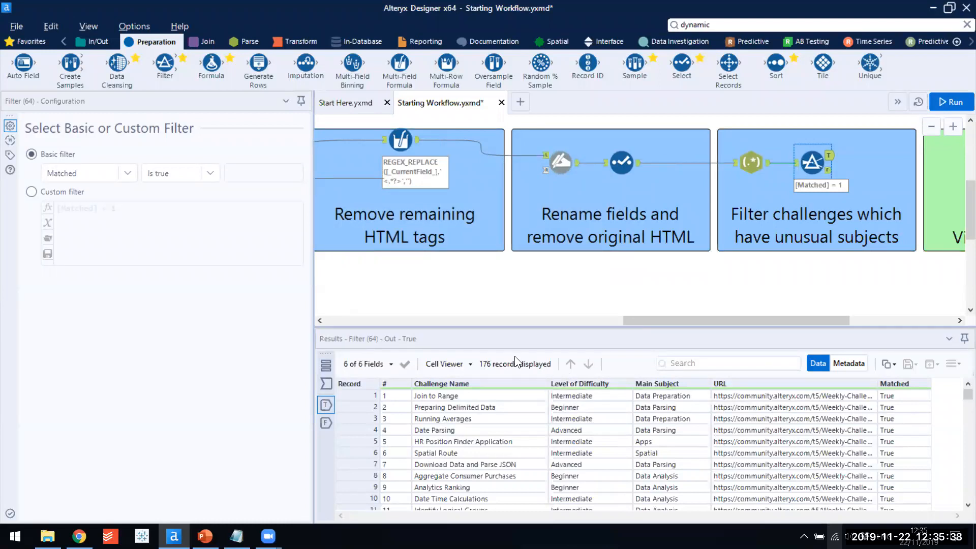
pyautogui.click(797, 163)
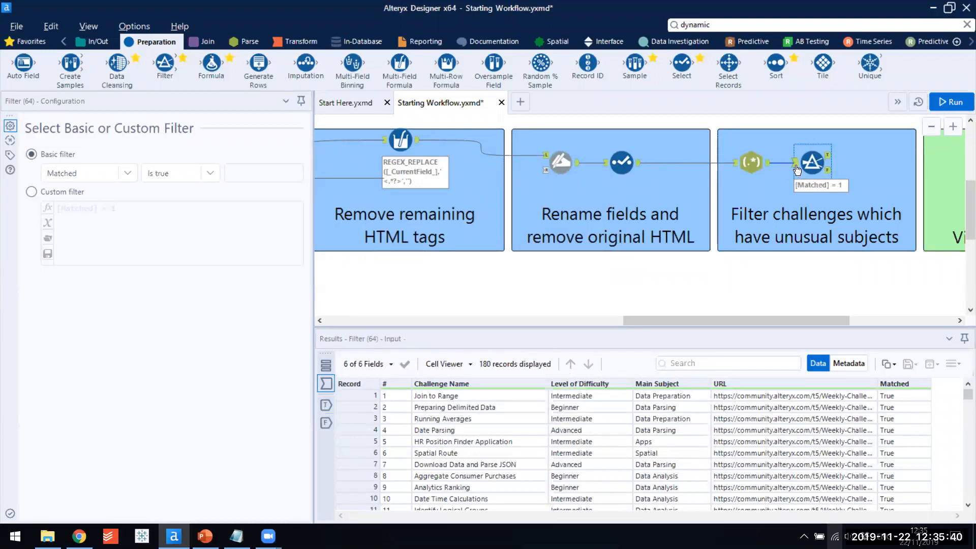
pyautogui.click(828, 169)
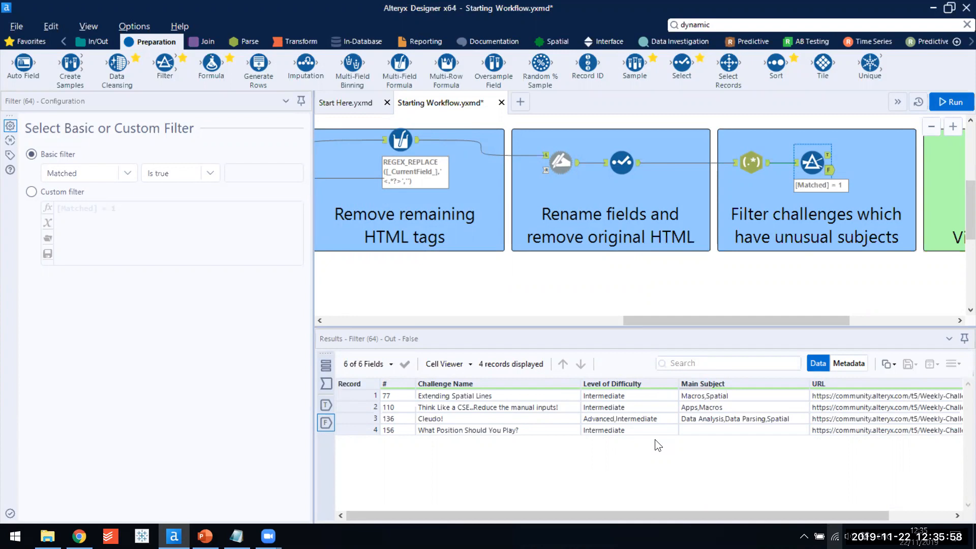
pyautogui.click(566, 421)
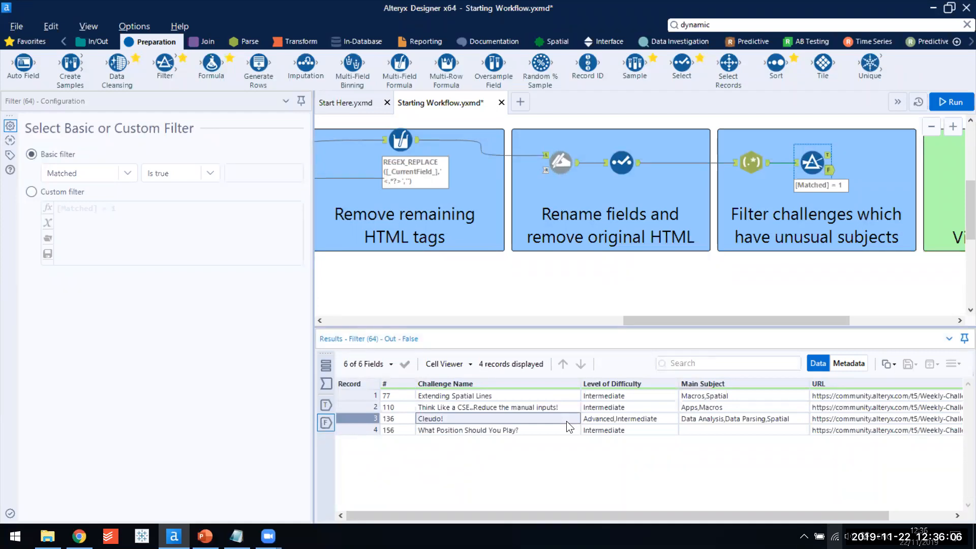
pyautogui.click(702, 425)
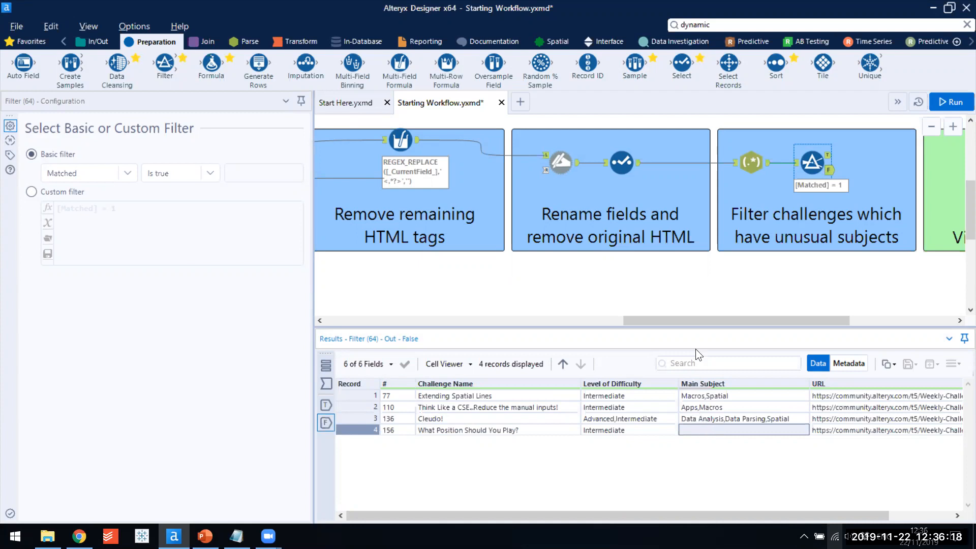
# - Bring the View Results container into view and switch to the Becoming Regular with RegEx presentation in PowerPoint
pyautogui.moveTo(687, 319); pyautogui.dragTo(729, 318)
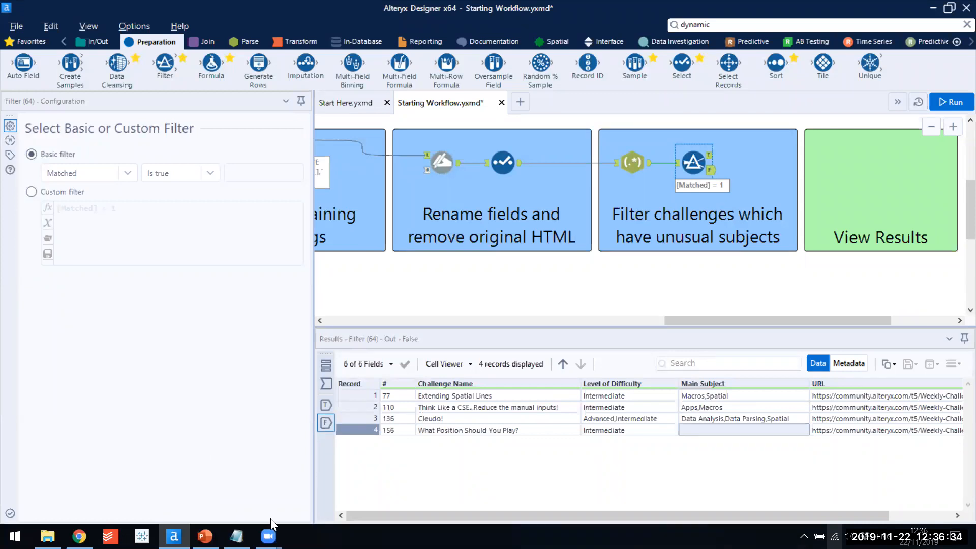
pyautogui.click(205, 536)
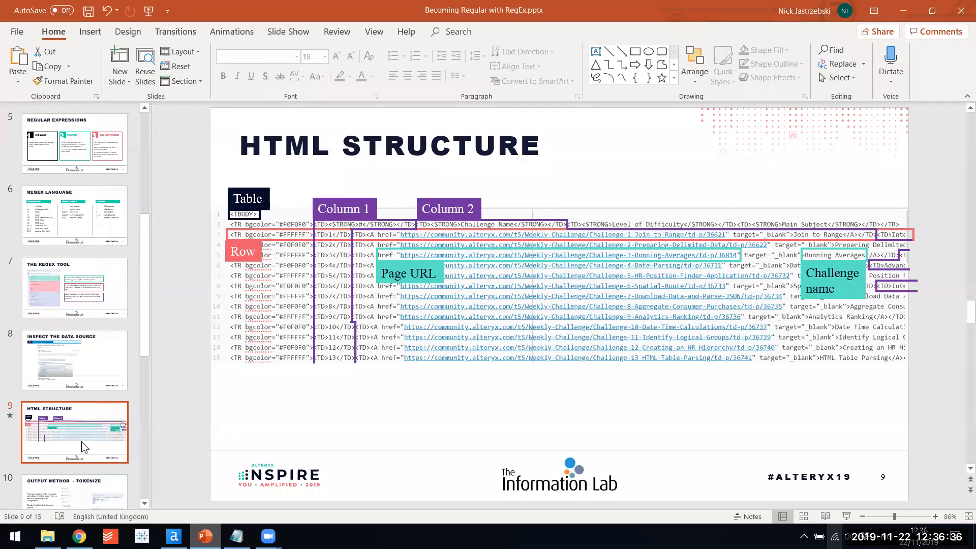